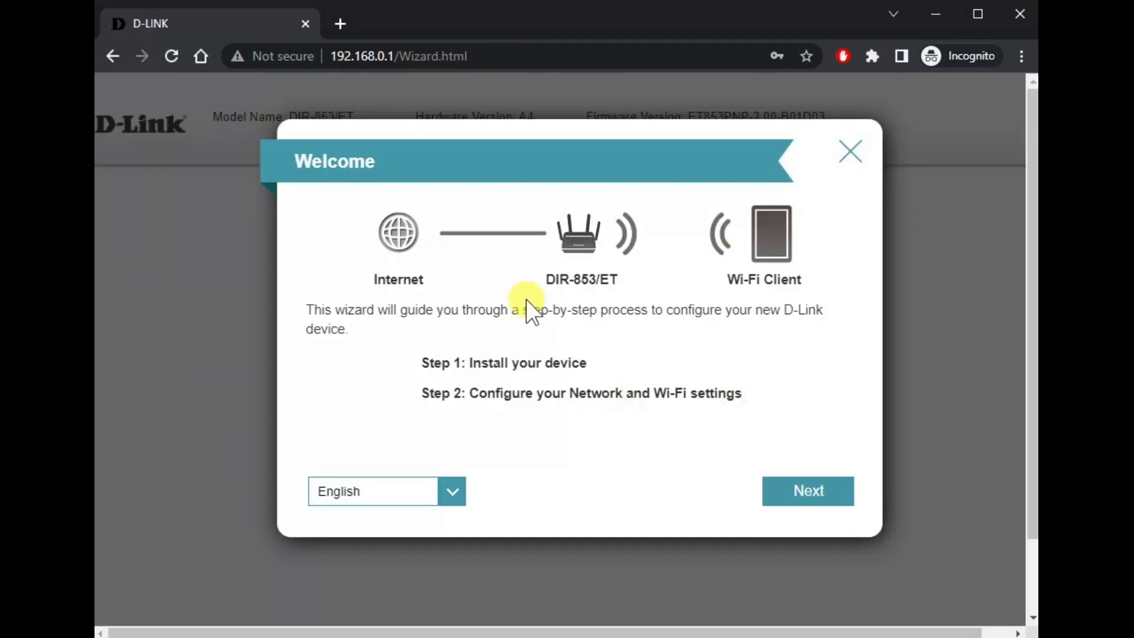
Step: Advance the setup wizard to the Install step and close it to reach the Home page
left_click(814, 496)
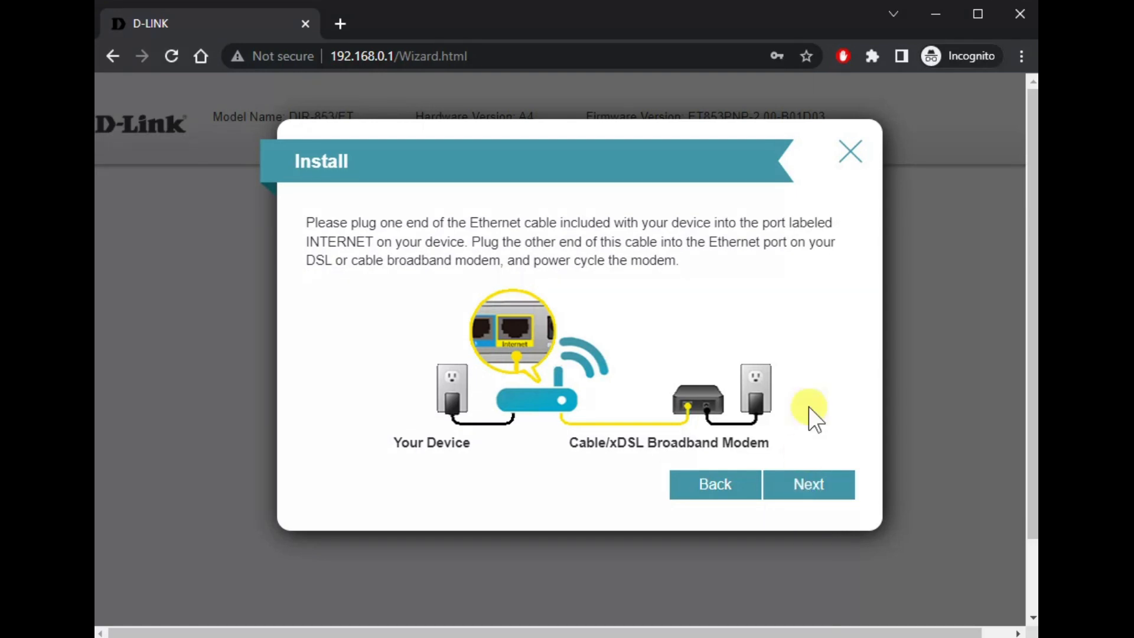
left_click(846, 155)
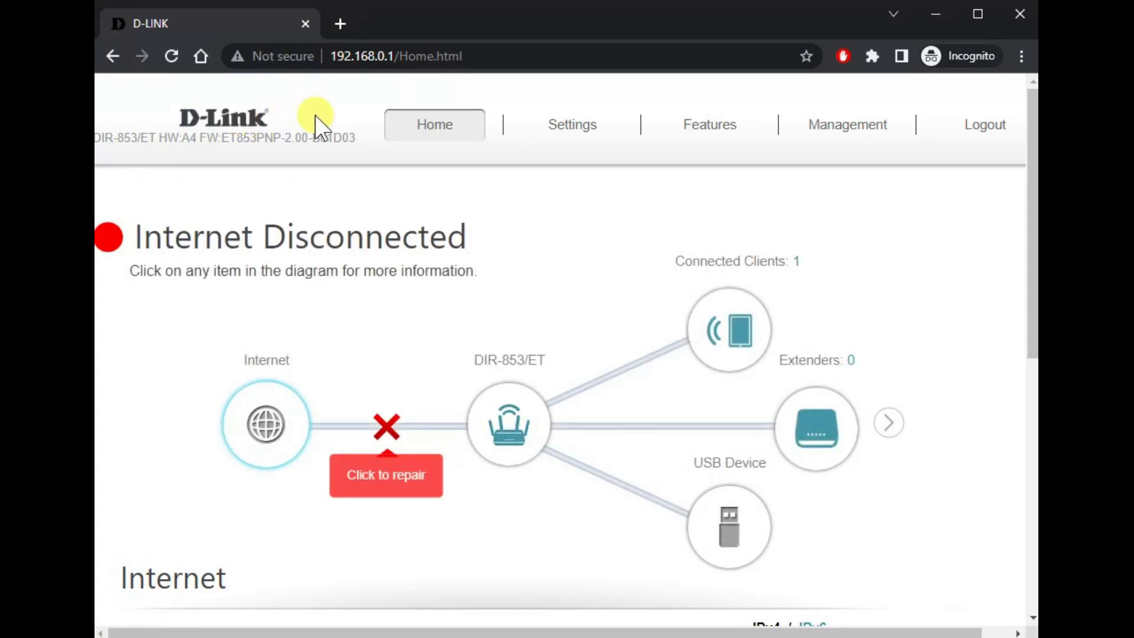
Step: Open the Management System Admin account page
triple_click(120, 139)
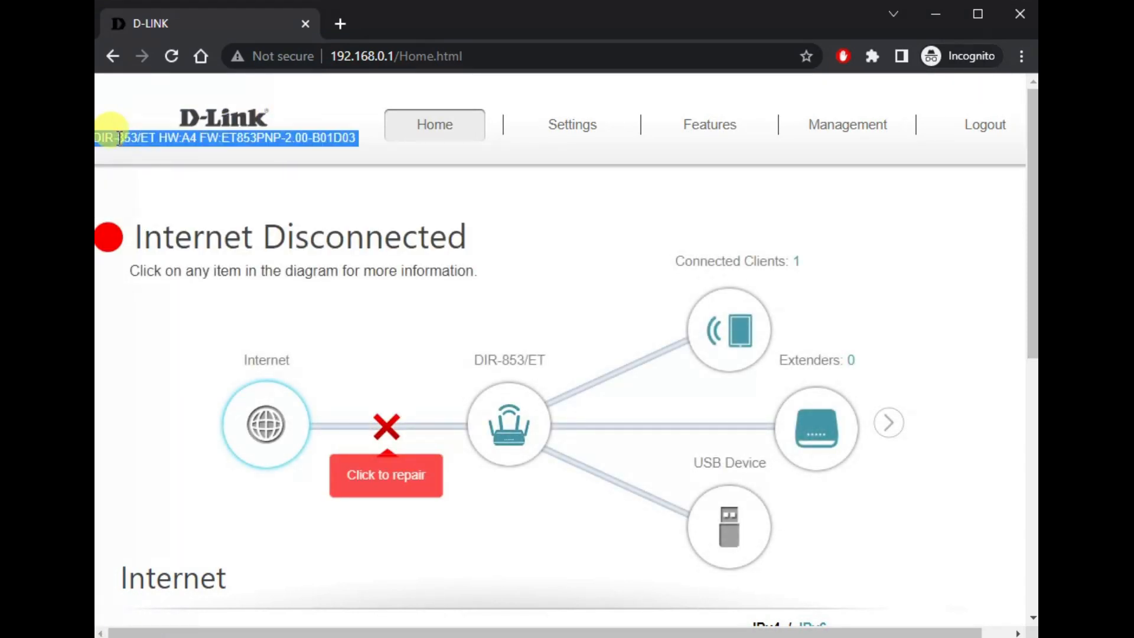
left_click(179, 156)
mouse_move(868, 158)
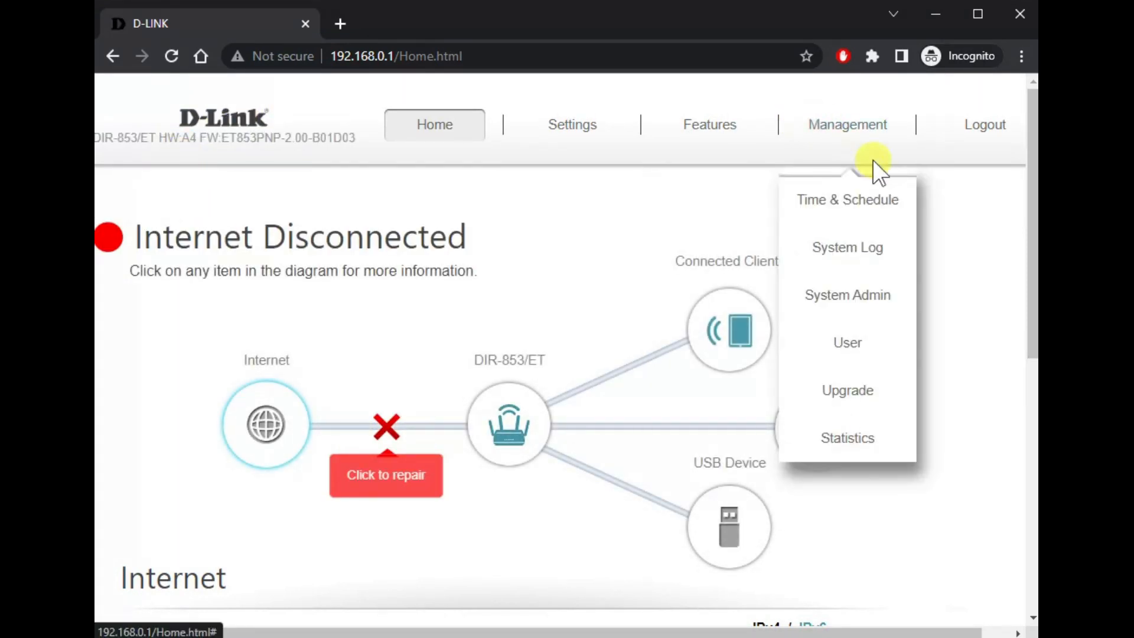
left_click(846, 293)
Step: Enter a new admin password and try saving it; it is rejected as too short
left_click(656, 451)
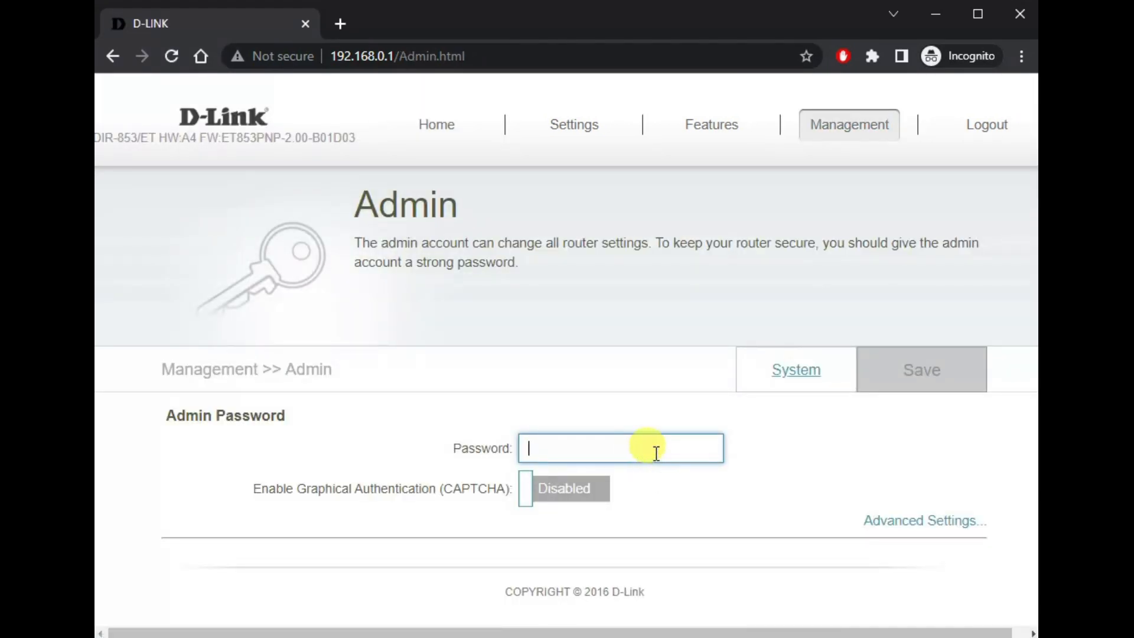
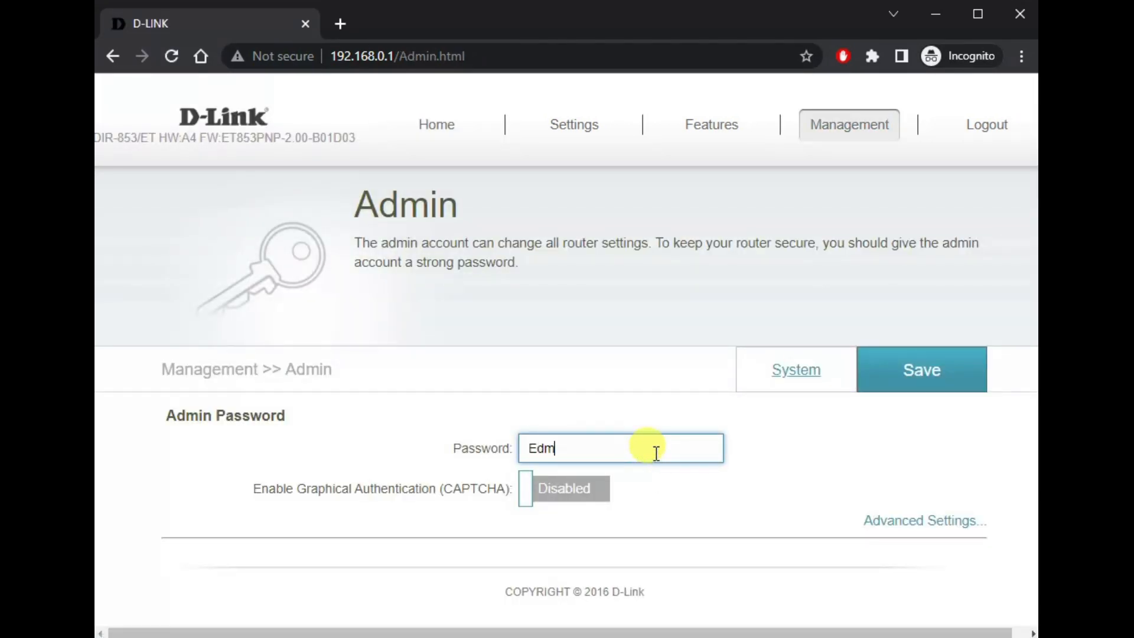
key("BackSpace")
key("BackSpace")
key("BackSpace")
key("BackSpace")
key("BackSpace")
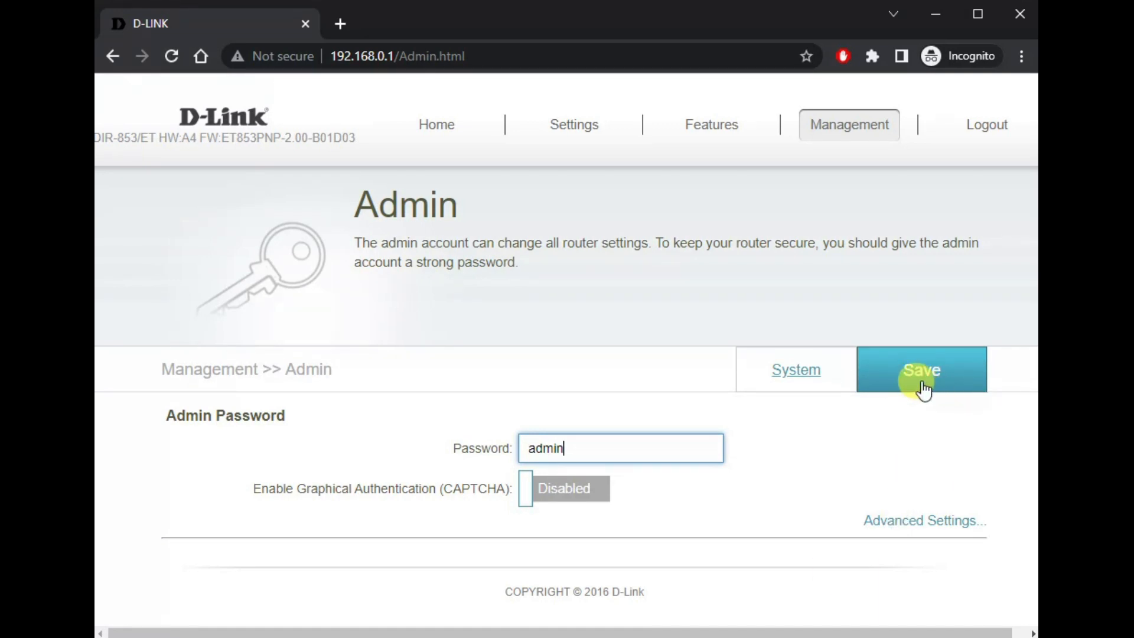
left_click(923, 389)
Step: Replace it with a longer admin password of 6–15 characters
left_click(659, 440)
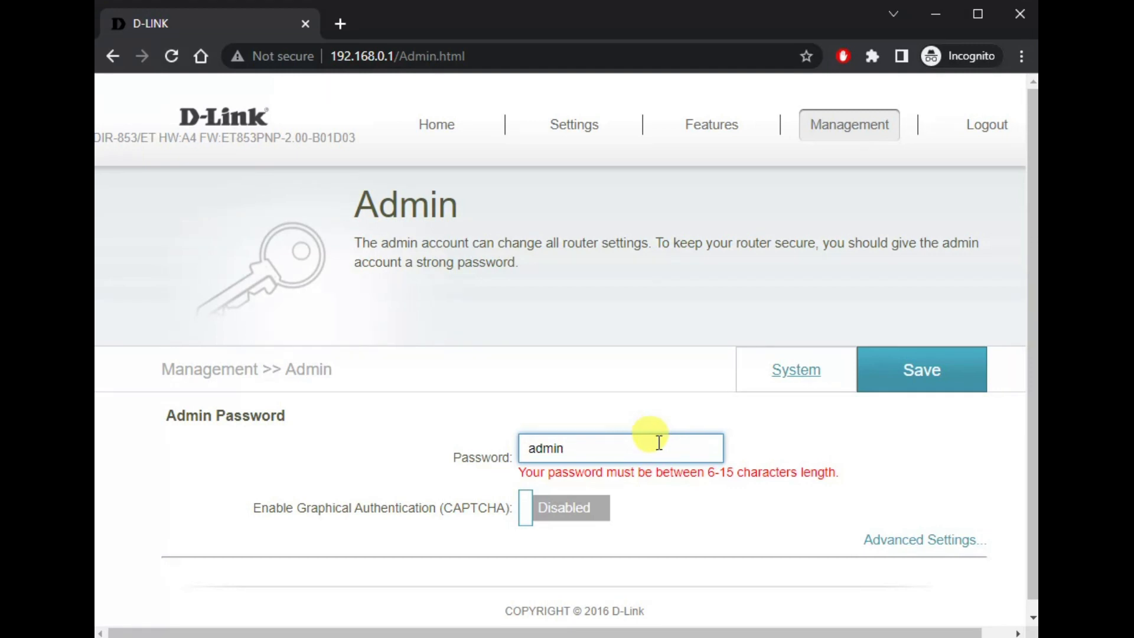
key("BackSpace")
key("BackSpace")
key("BackSpace")
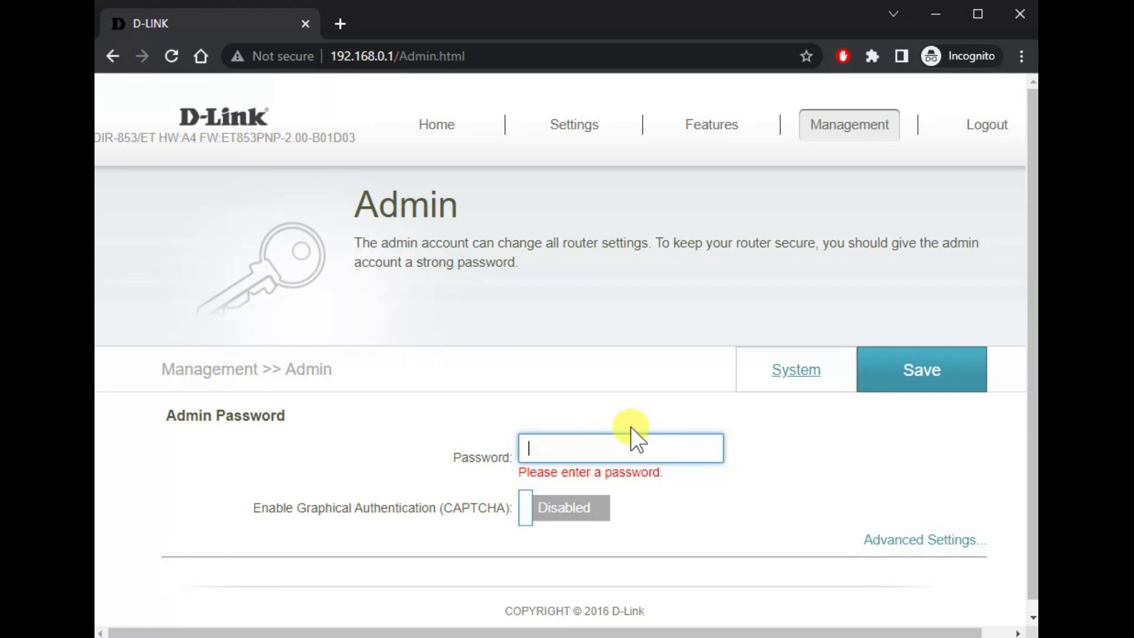
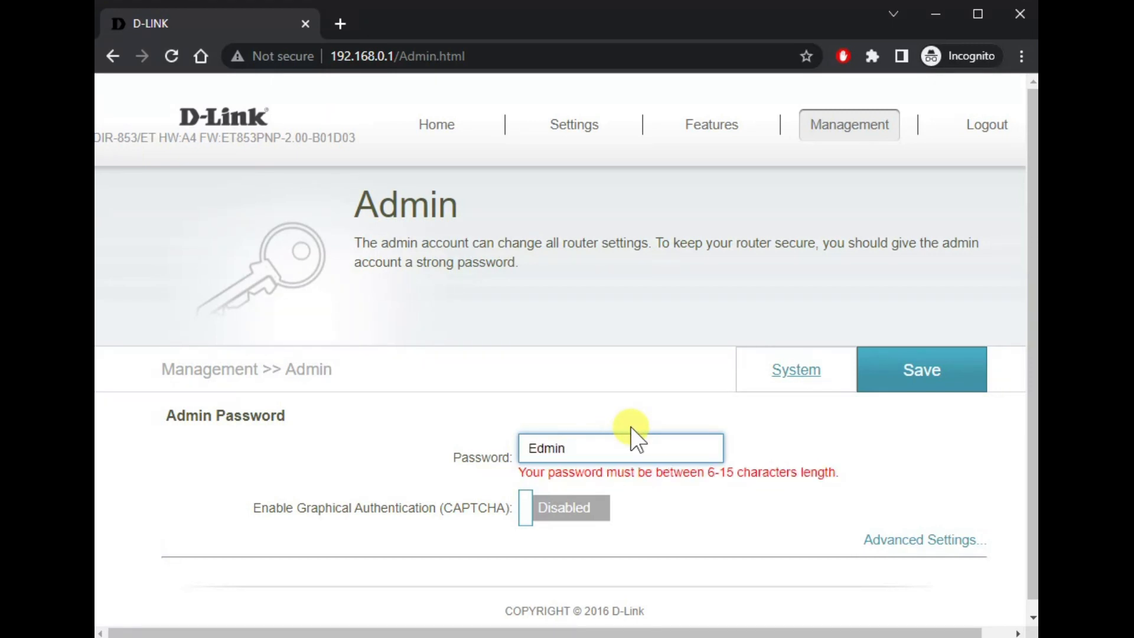
key("BackSpace")
key("BackSpace")
key("BackSpace")
key("BackSpace")
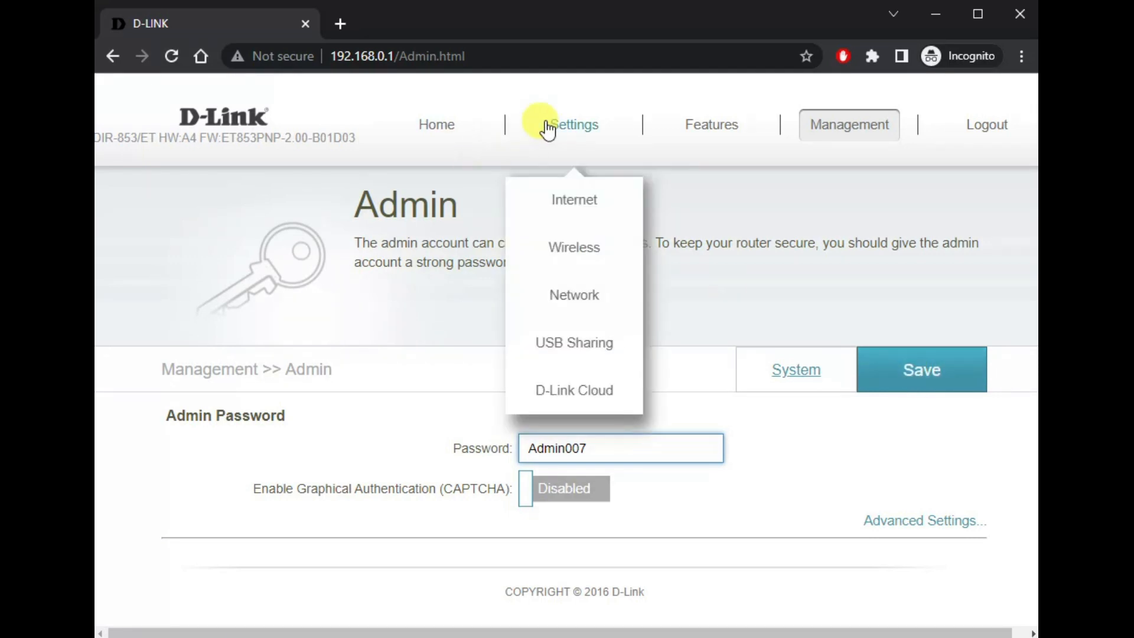
Step: Abandon the unsaved password change and go to Settings > Wireless
left_click(440, 123)
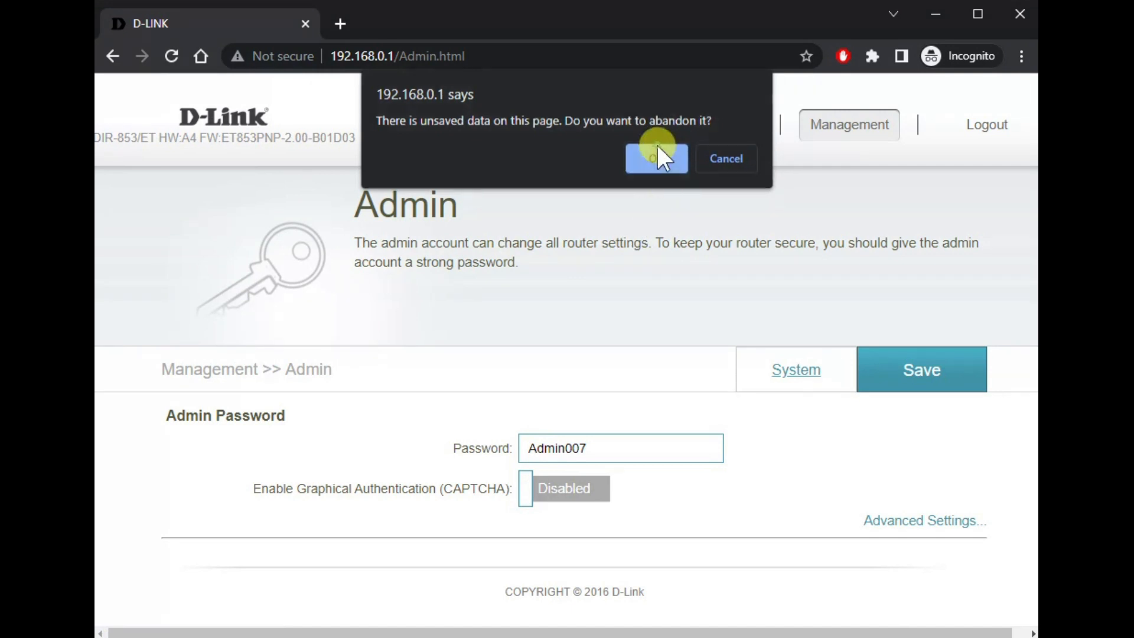
left_click(656, 145)
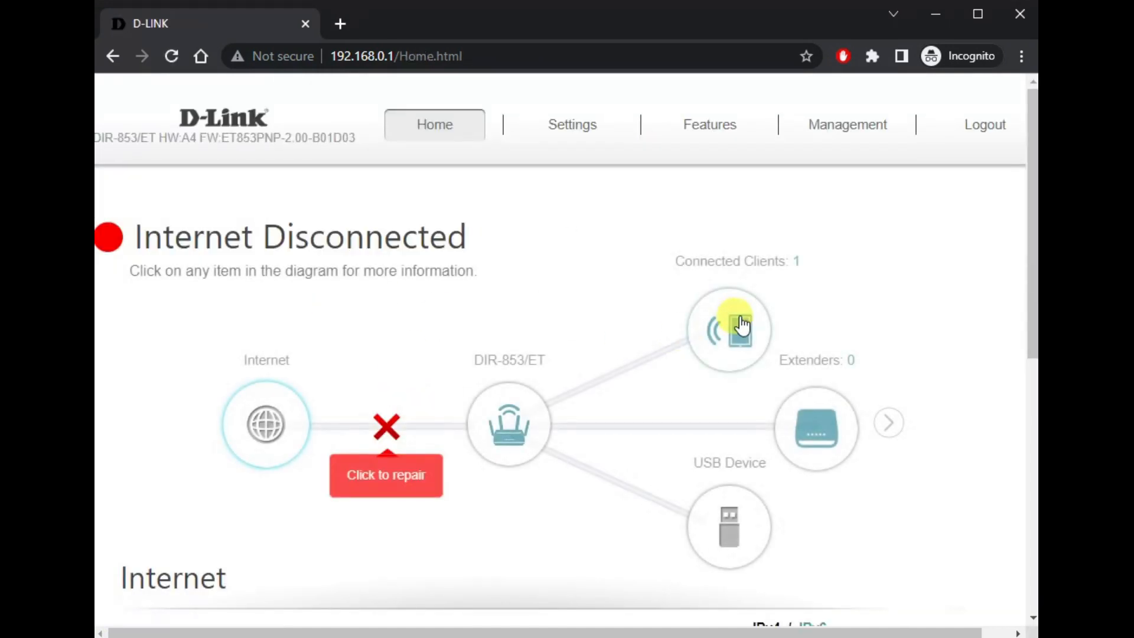
mouse_move(565, 132)
left_click(571, 246)
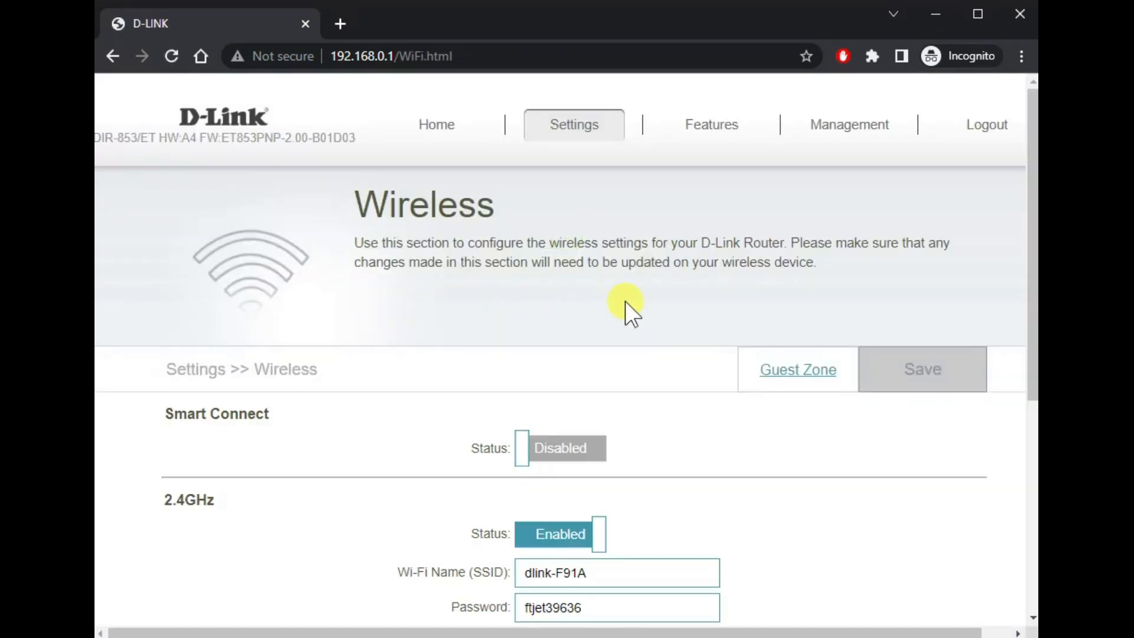
Step: Name the 2.4GHz and 5GHz Wi-Fi networks ABCD, both with the same new password
scroll(768, 508, "down", 5)
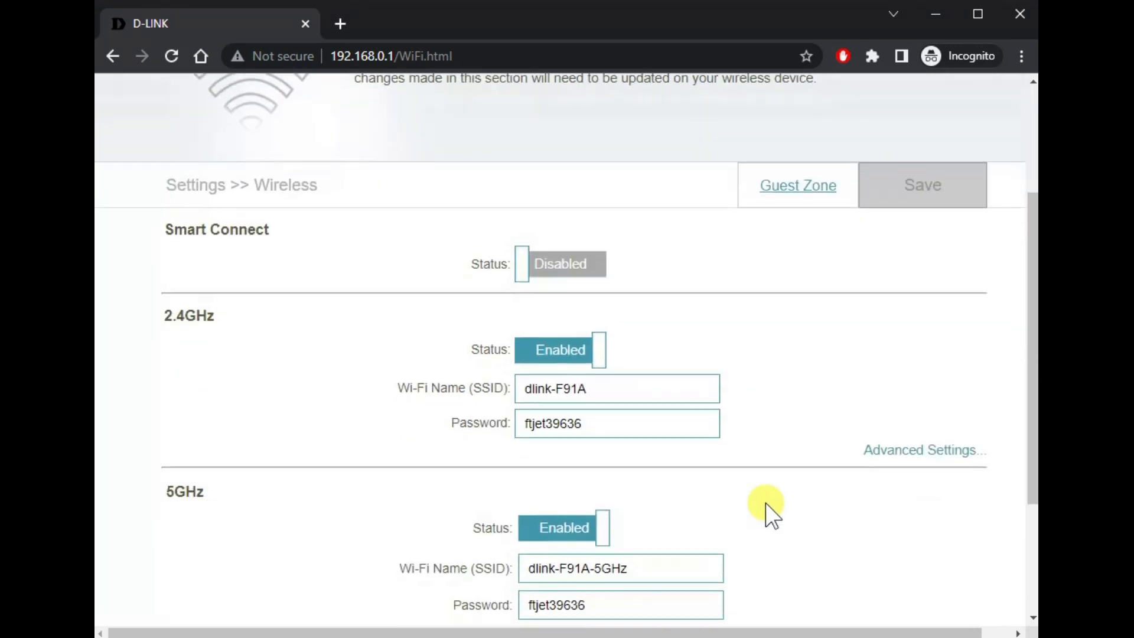
left_click_drag(648, 295, 187, 304)
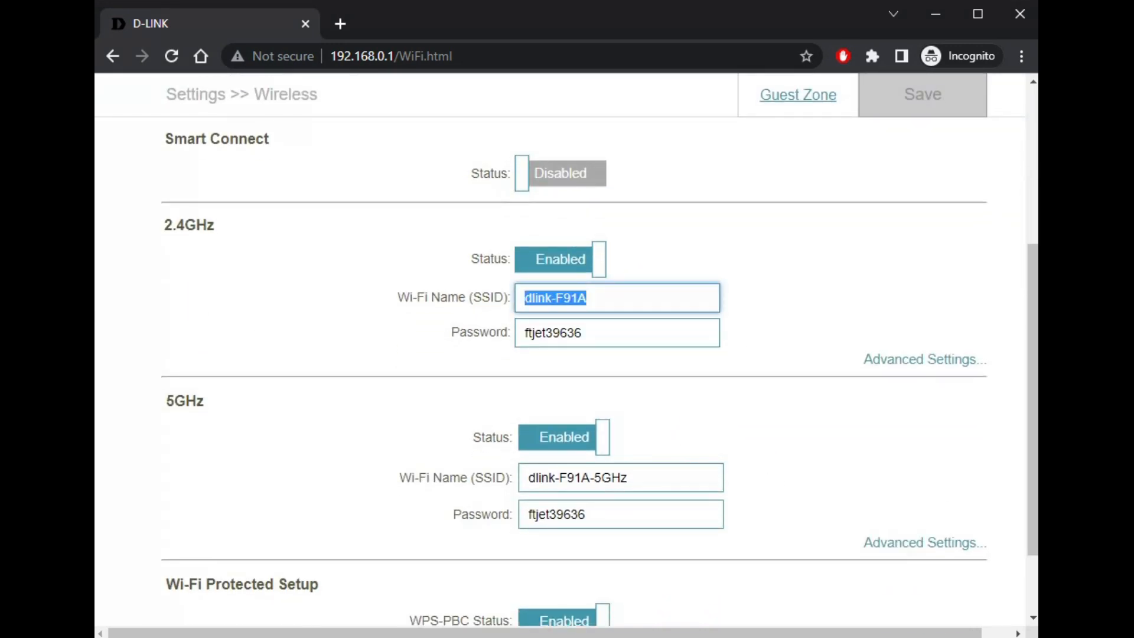
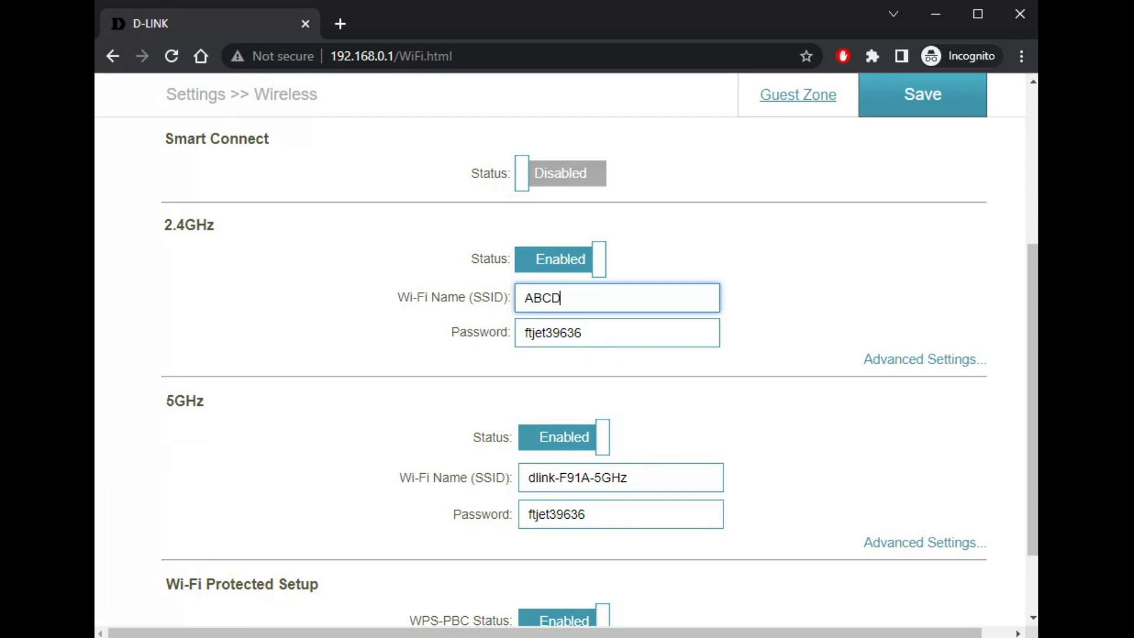
key("Tab")
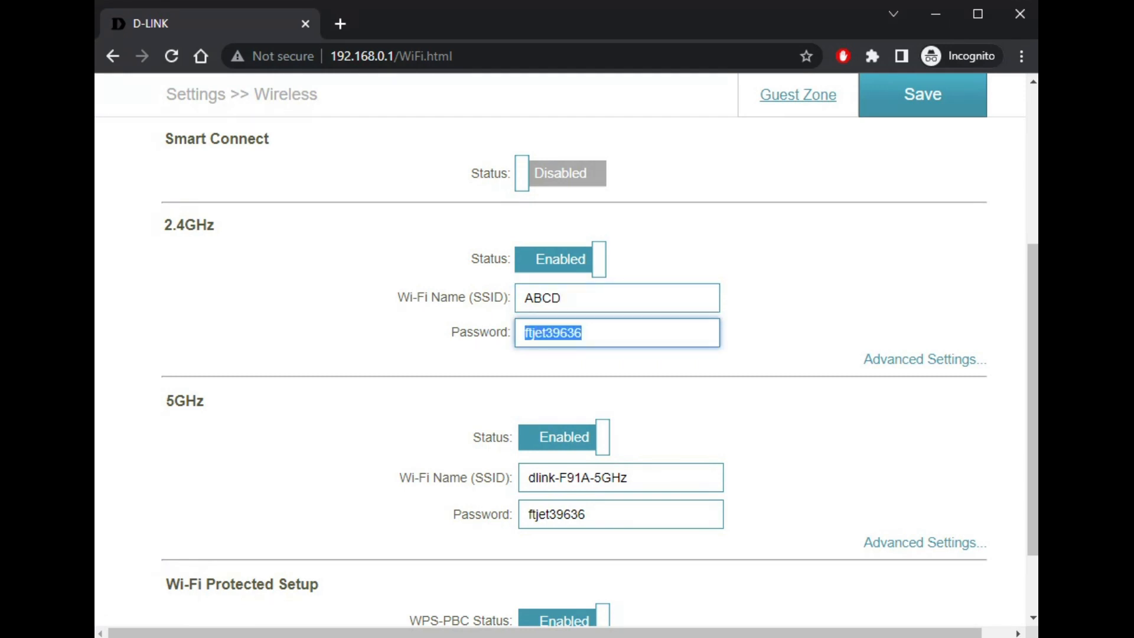
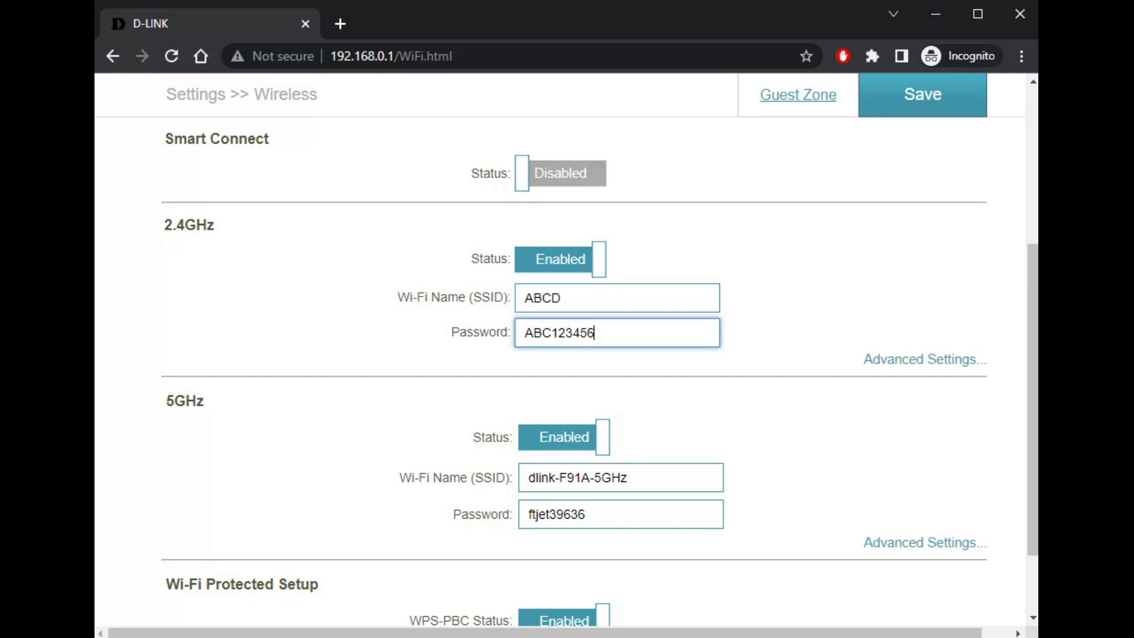
key("Tab")
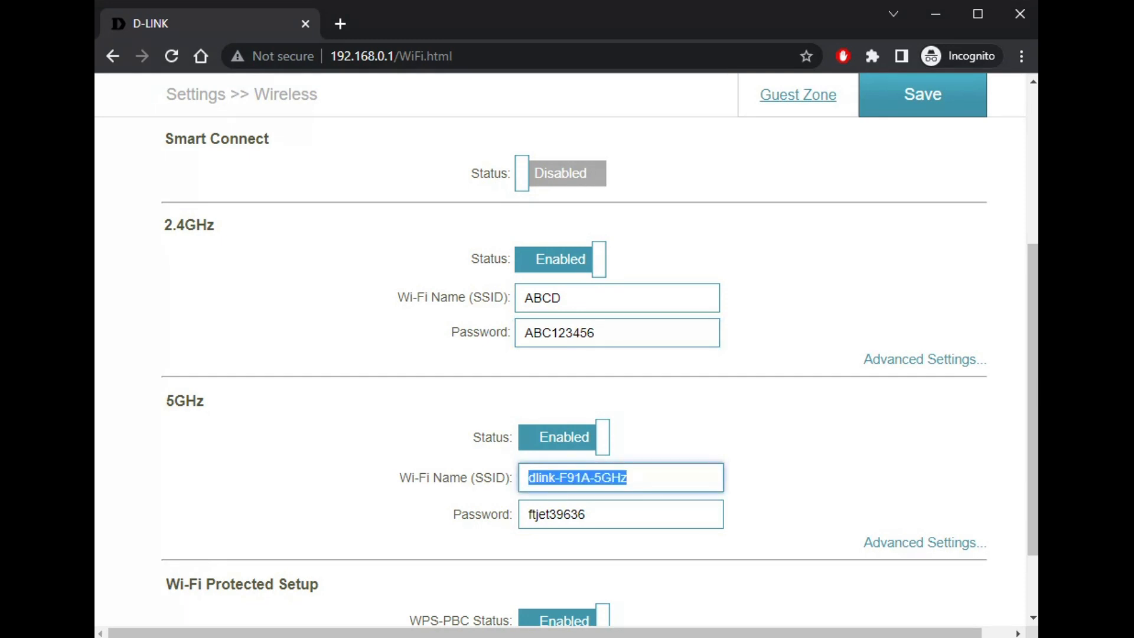
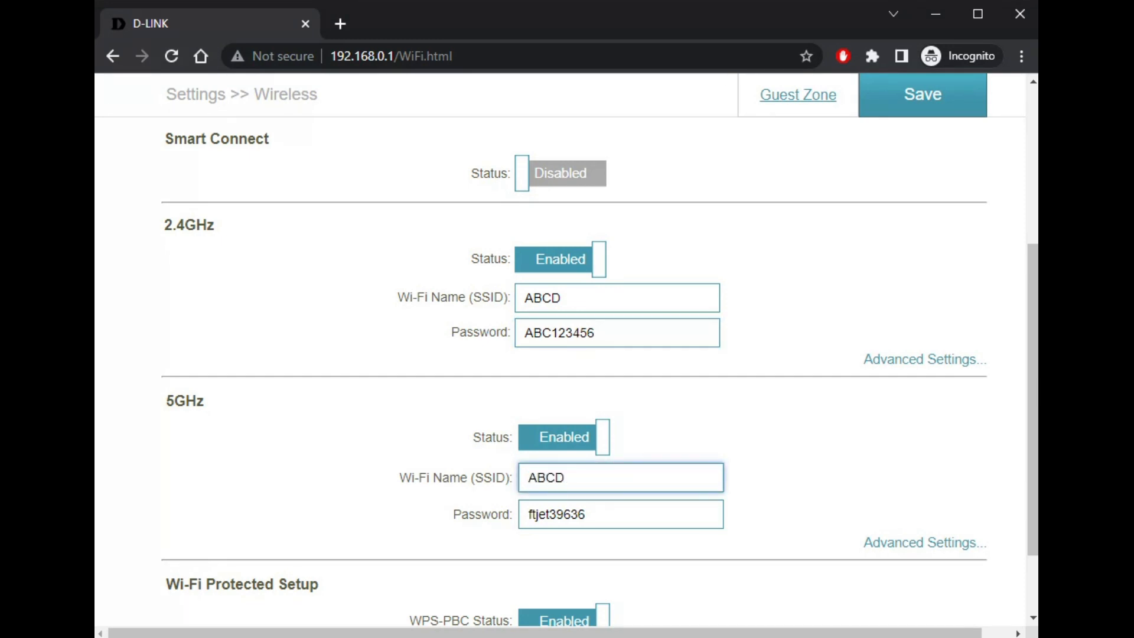
key("shift+Tab")
key("ctrl+c")
key("Tab")
key("Tab")
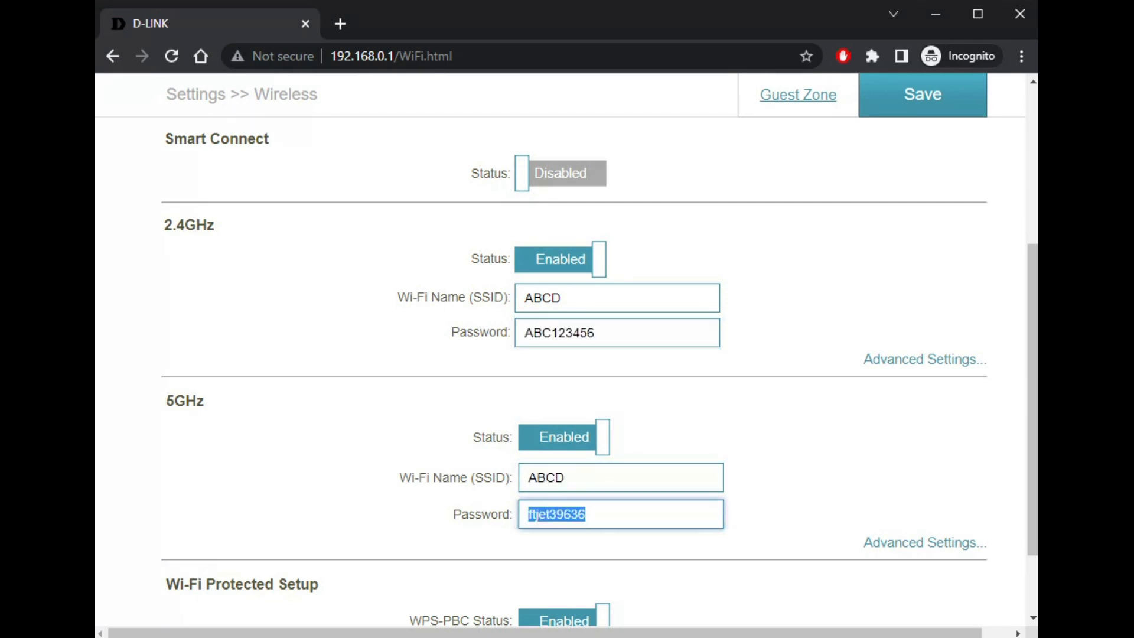
key("ctrl+v")
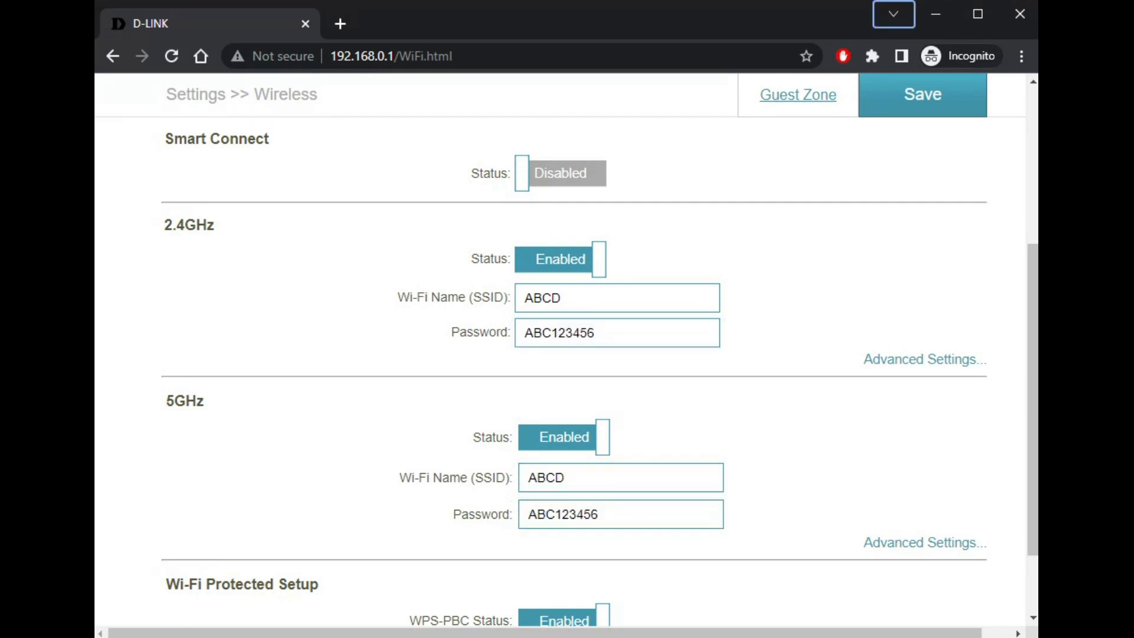
Step: Set WPS-PBC to Disabled and save the wireless settings
scroll(771, 600, "down", 3)
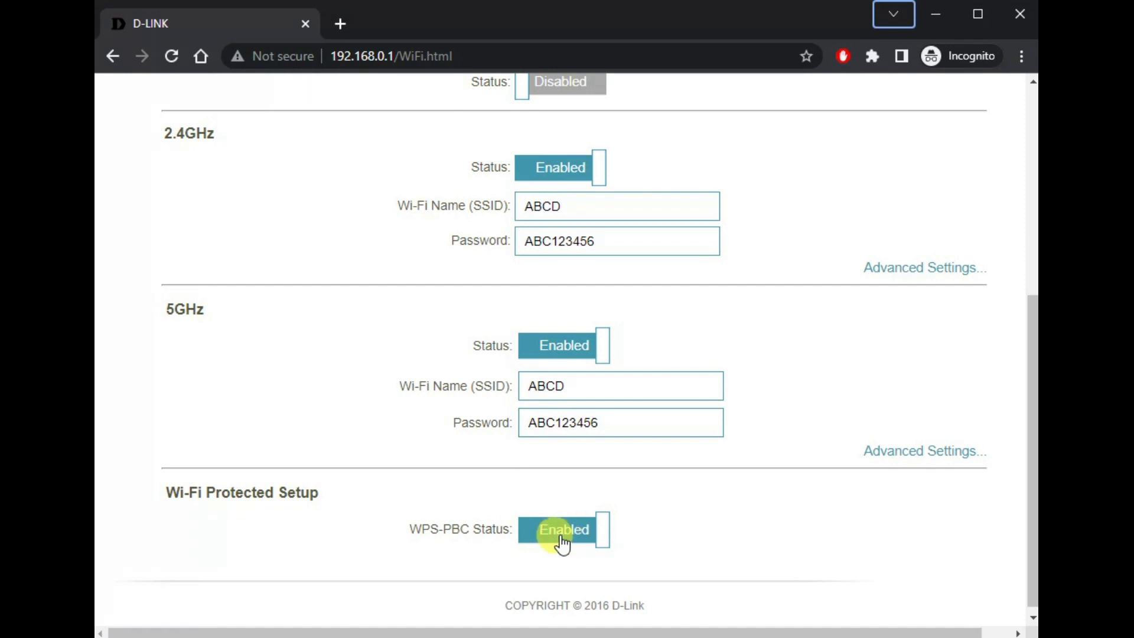
left_click(558, 542)
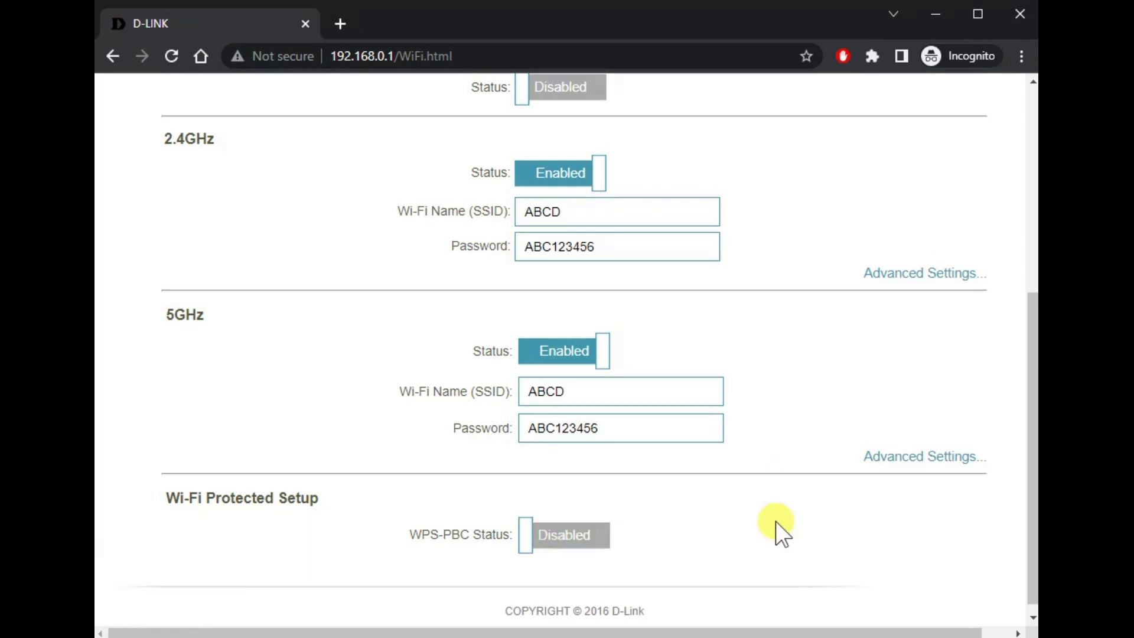
scroll(776, 522, "up", 3)
scroll(775, 521, "up", 2)
left_click(883, 276)
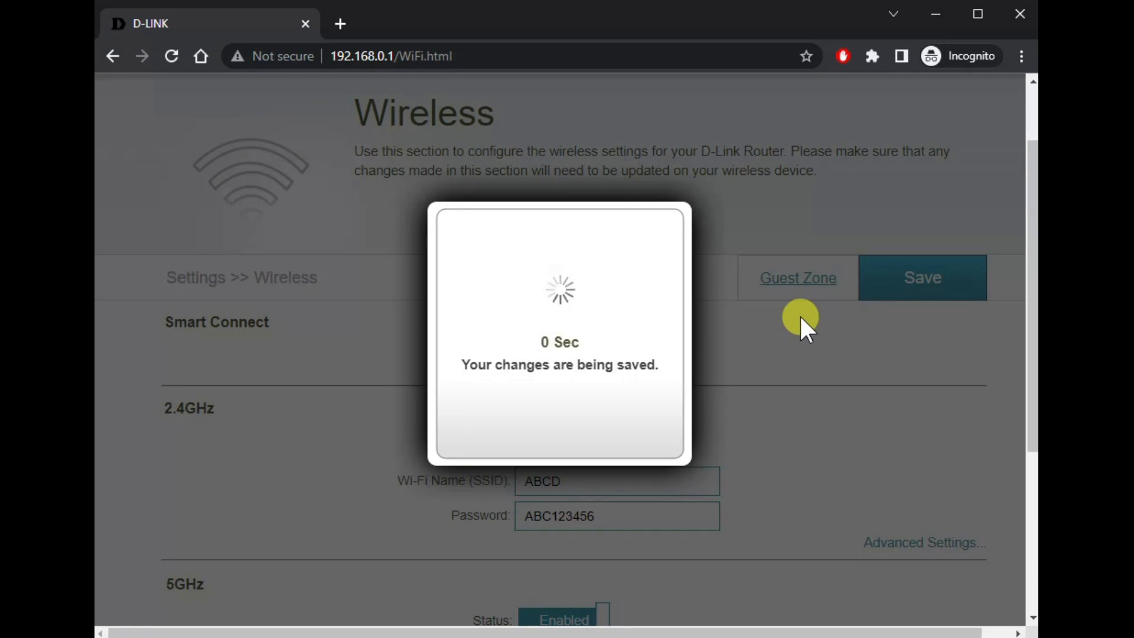
Step: Acknowledge the confirmation that the wireless settings were saved
left_click(553, 426)
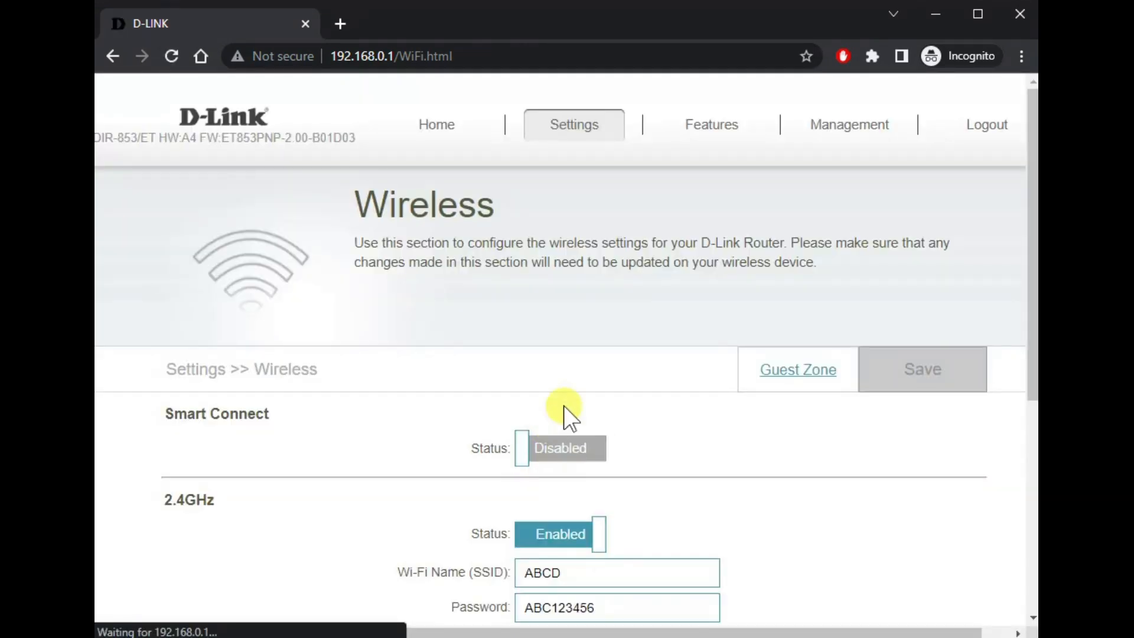
Step: On Settings > Internet, change the connection type from PPPoE to Dynamic IP (DHCP)
mouse_move(671, 119)
mouse_move(582, 132)
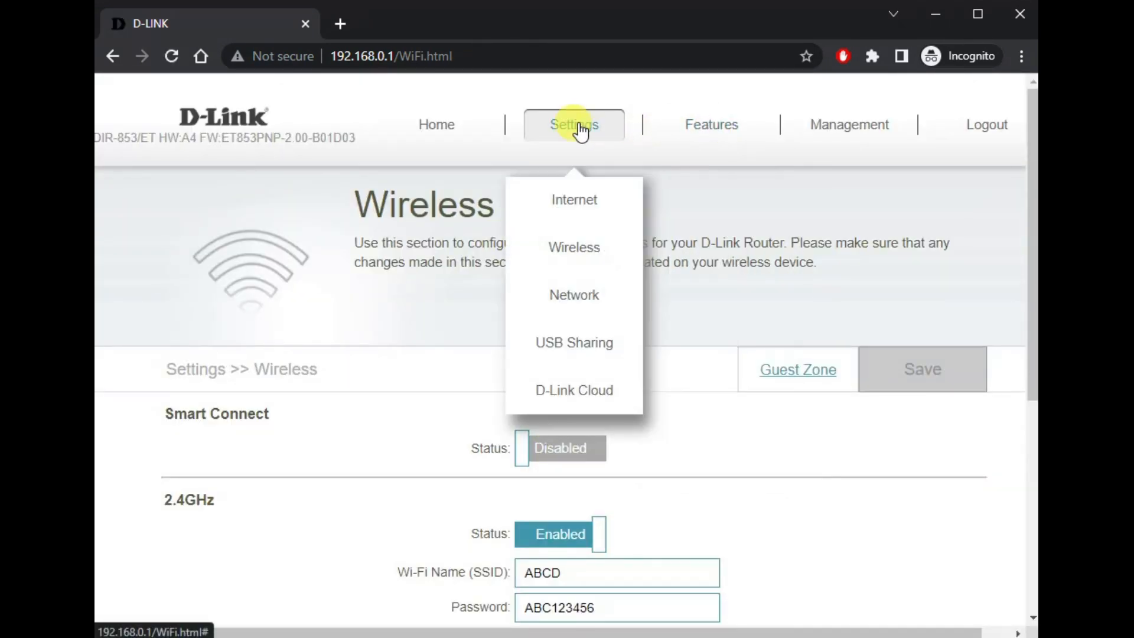
left_click(559, 189)
left_click(663, 438)
left_click(663, 438)
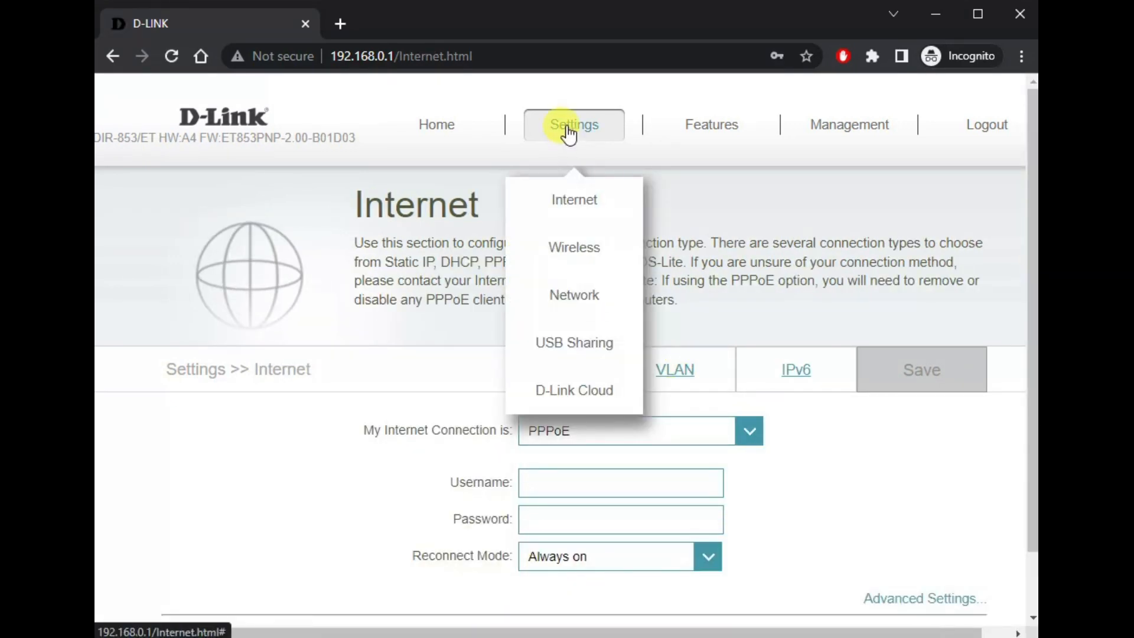
left_click(618, 433)
left_click(619, 434)
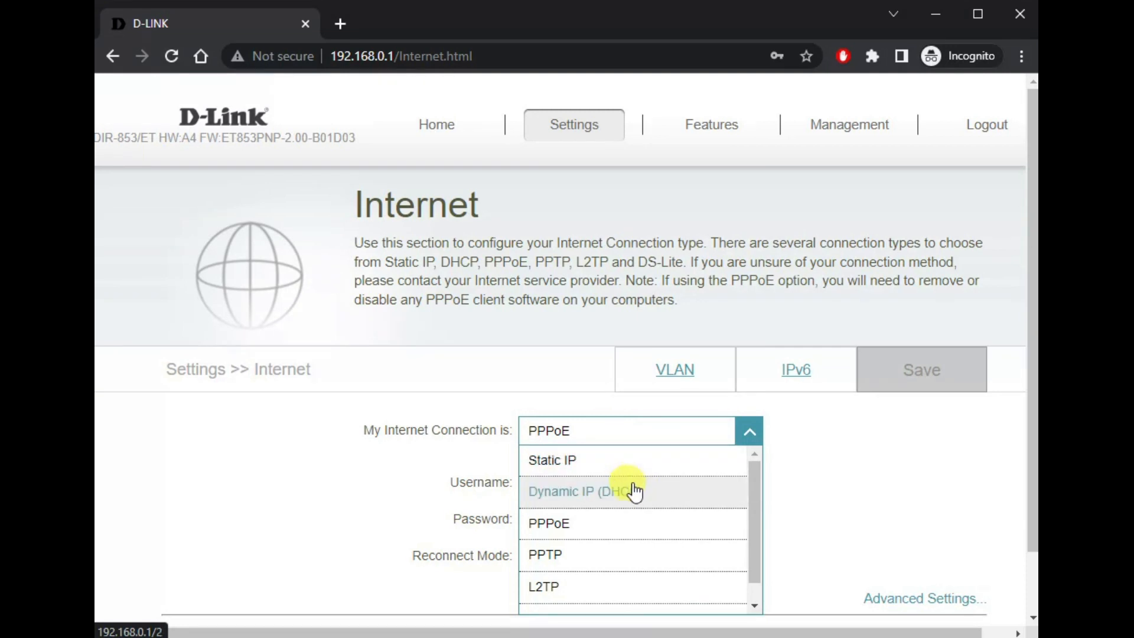
left_click(597, 505)
Step: Expand Advanced Settings and save the Internet connection settings
left_click(877, 380)
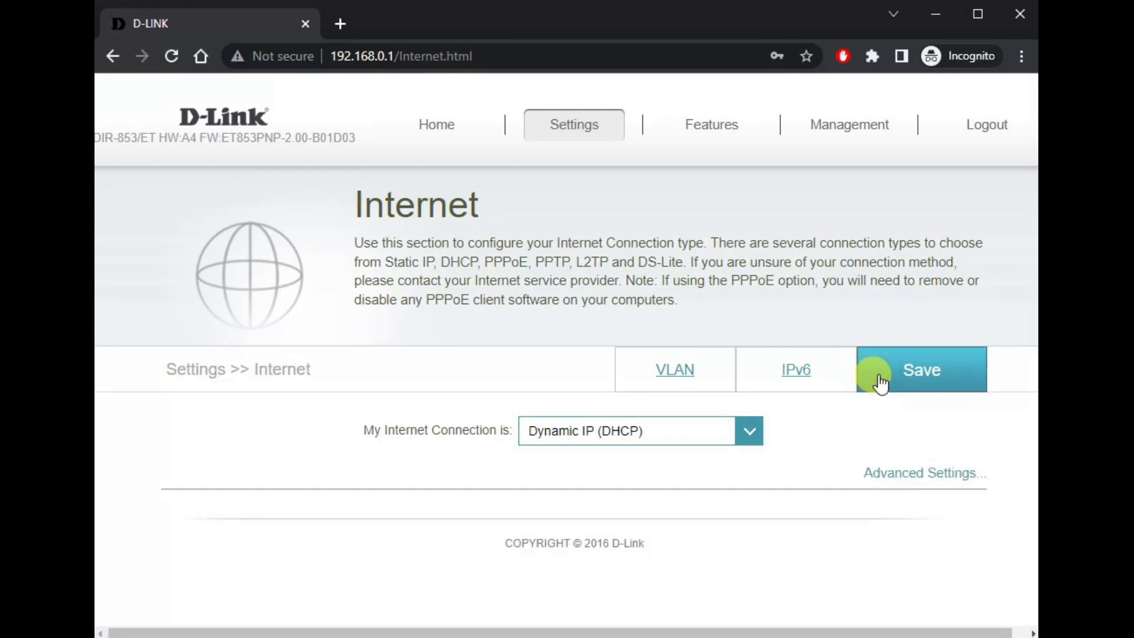
left_click(919, 473)
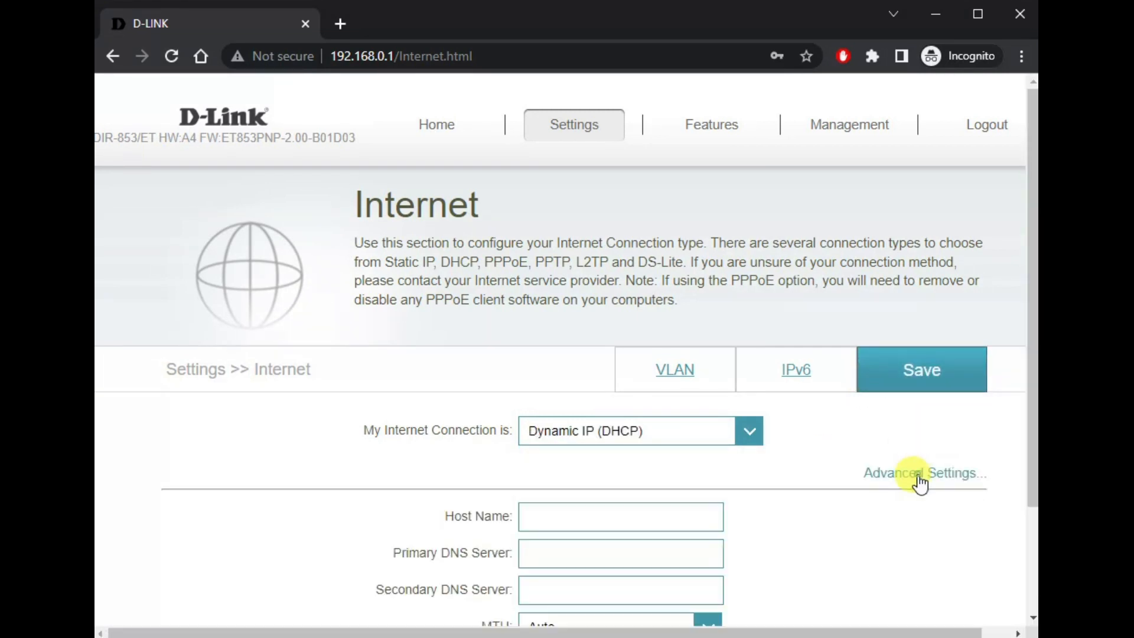
scroll(734, 463, "down", 3)
left_click(898, 234)
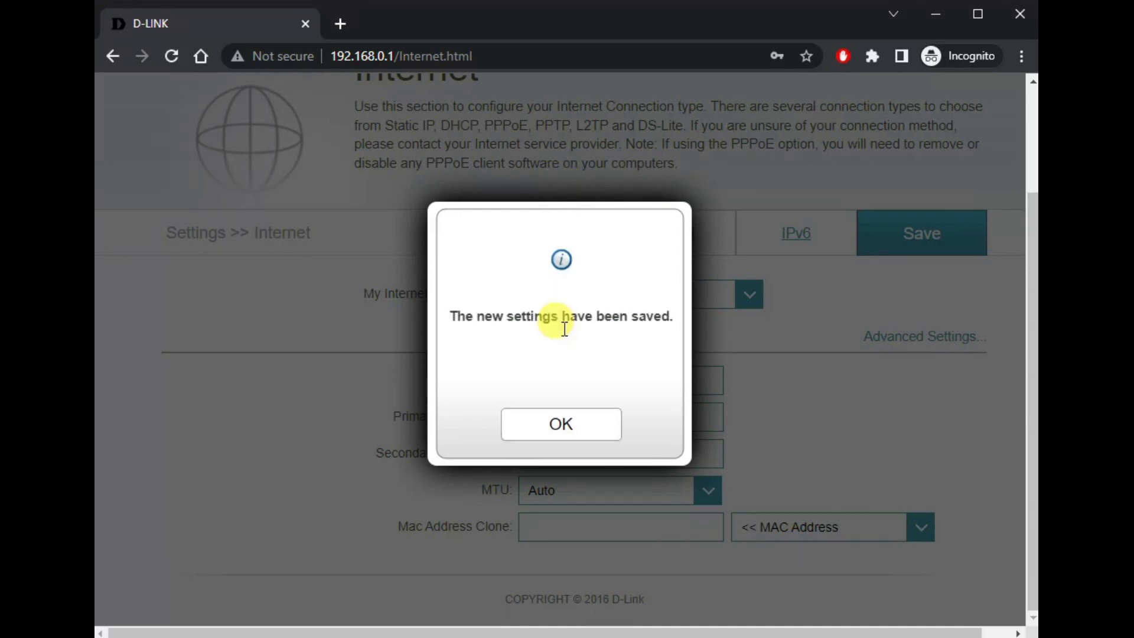
Step: On Settings > Network, change the LAN IP Address from 192.168.0.1 to 192.168.1.1
left_click(540, 436)
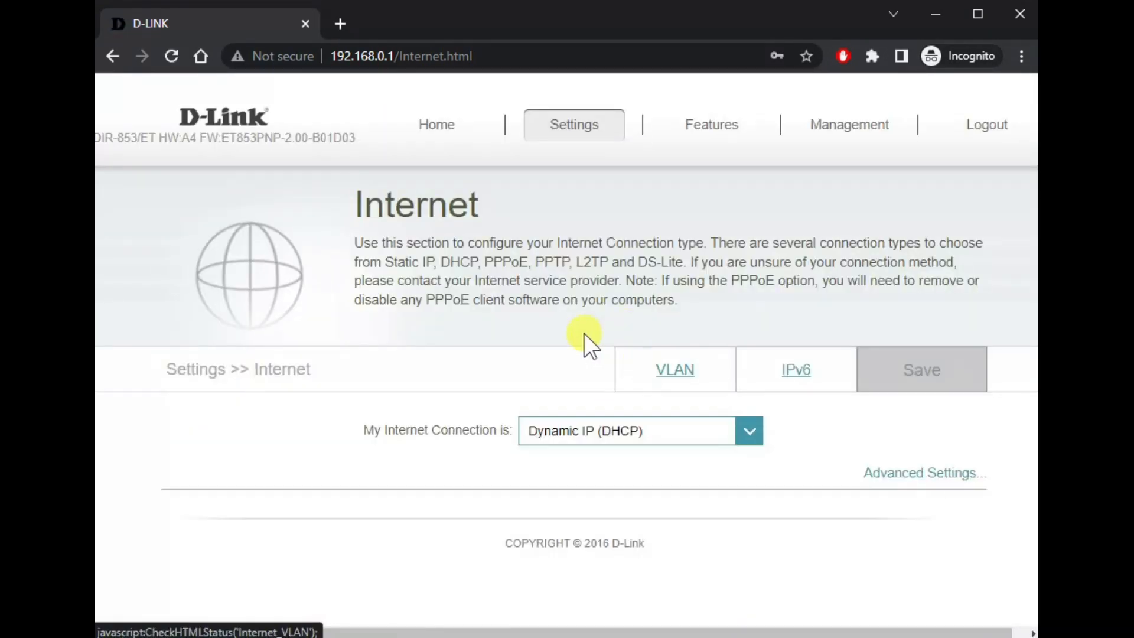
mouse_move(598, 130)
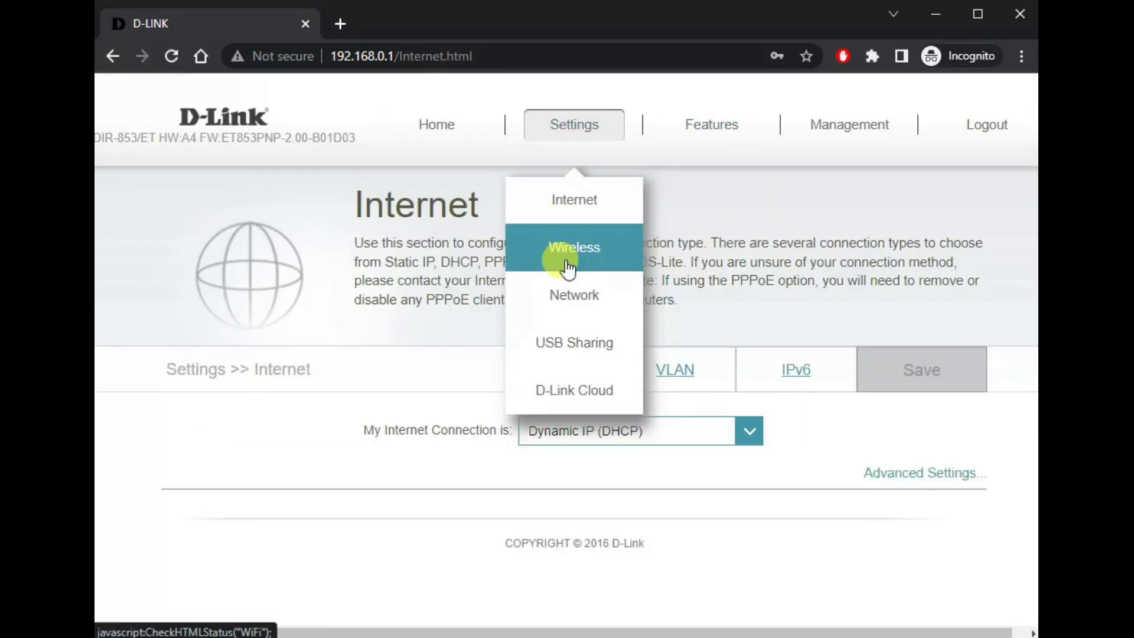
left_click(572, 299)
left_click(628, 448)
scroll(887, 490, "down", 2)
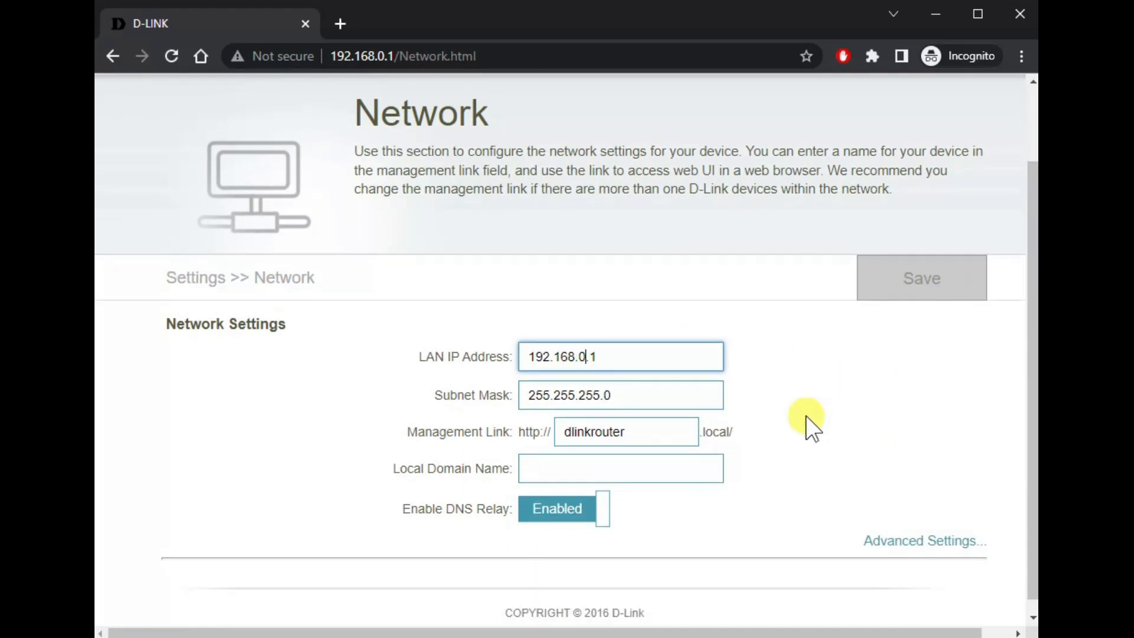
key("Left")
key("Left")
key("BackSpace")
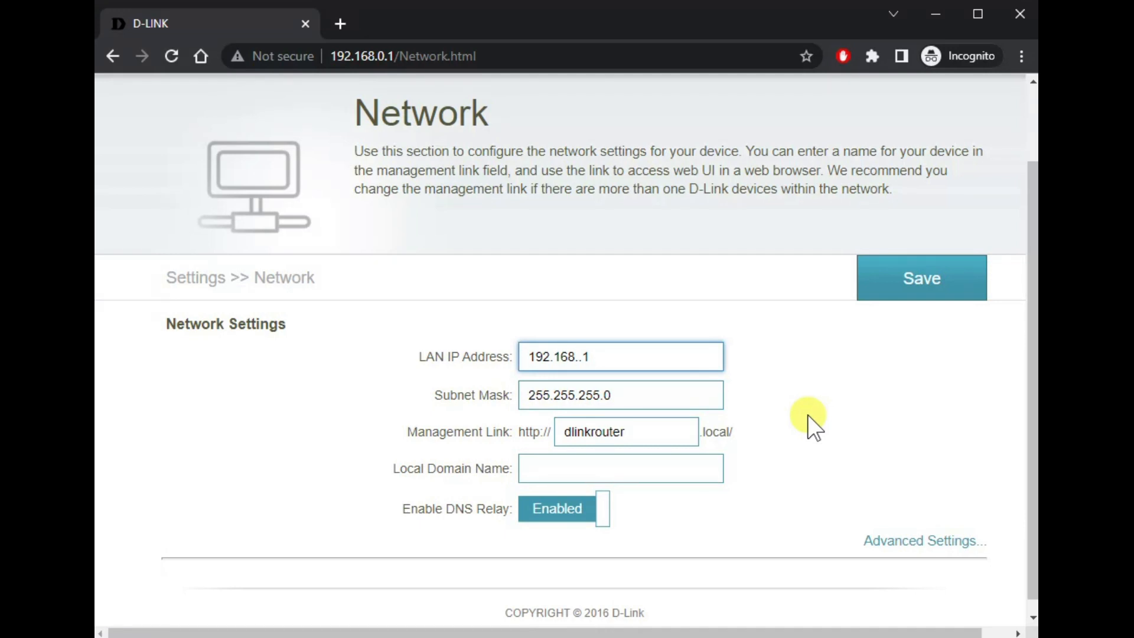
type("1")
left_click(645, 361)
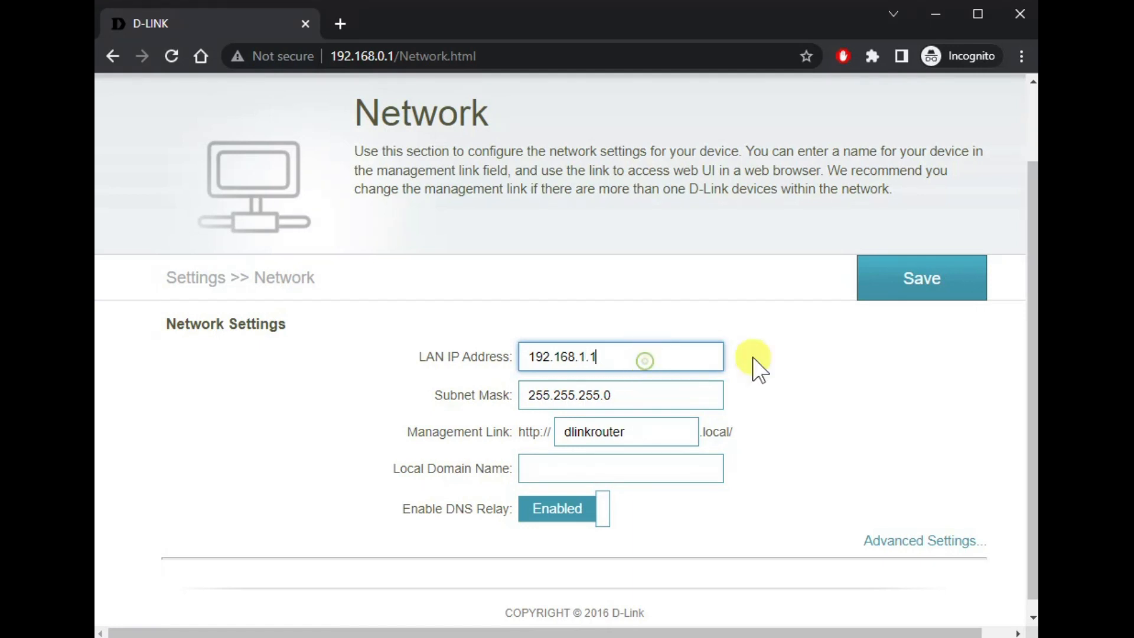
Step: Check the DHCP address range ending at 254 under Advanced Settings, then save
scroll(839, 419, "down", 1)
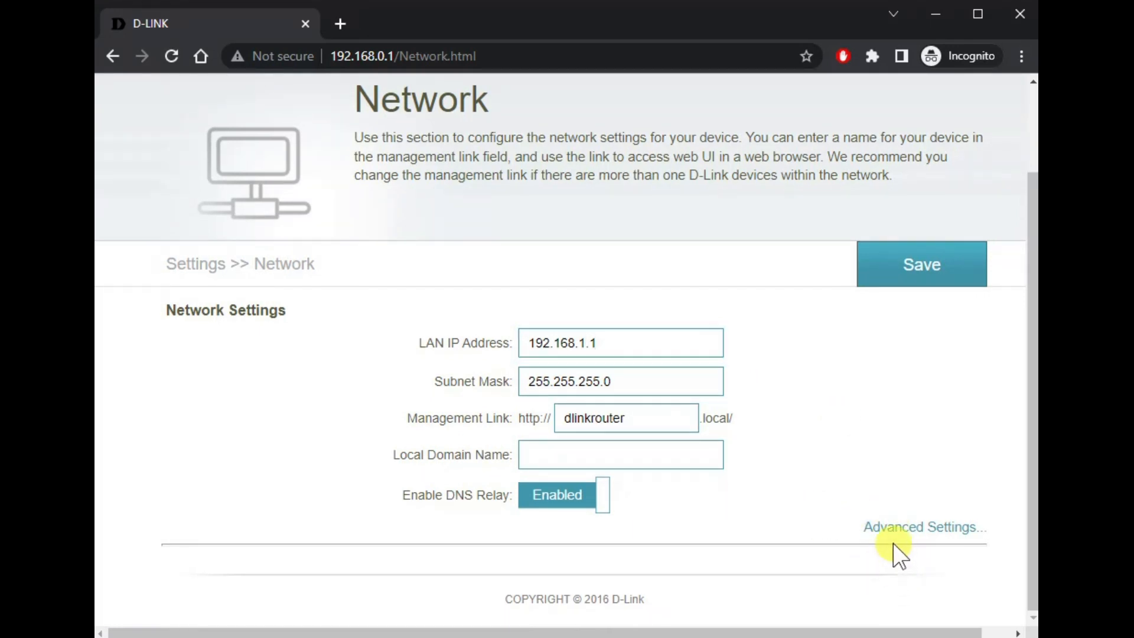
left_click(893, 529)
scroll(822, 494, "down", 6)
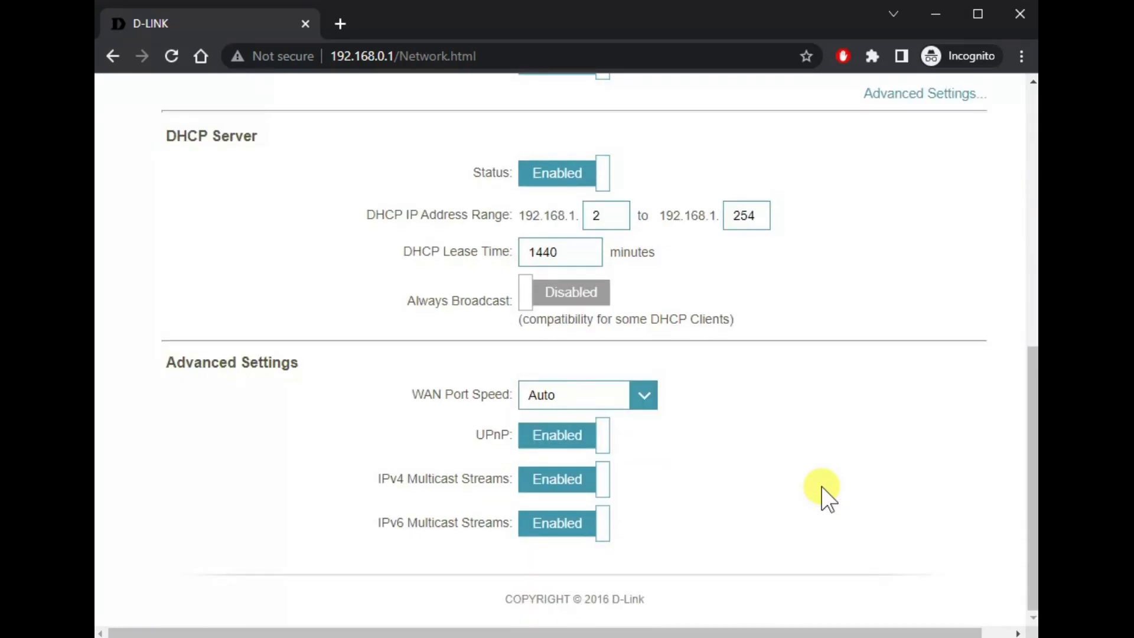
scroll(768, 472, "up", 3)
left_click(600, 398)
left_click(757, 396)
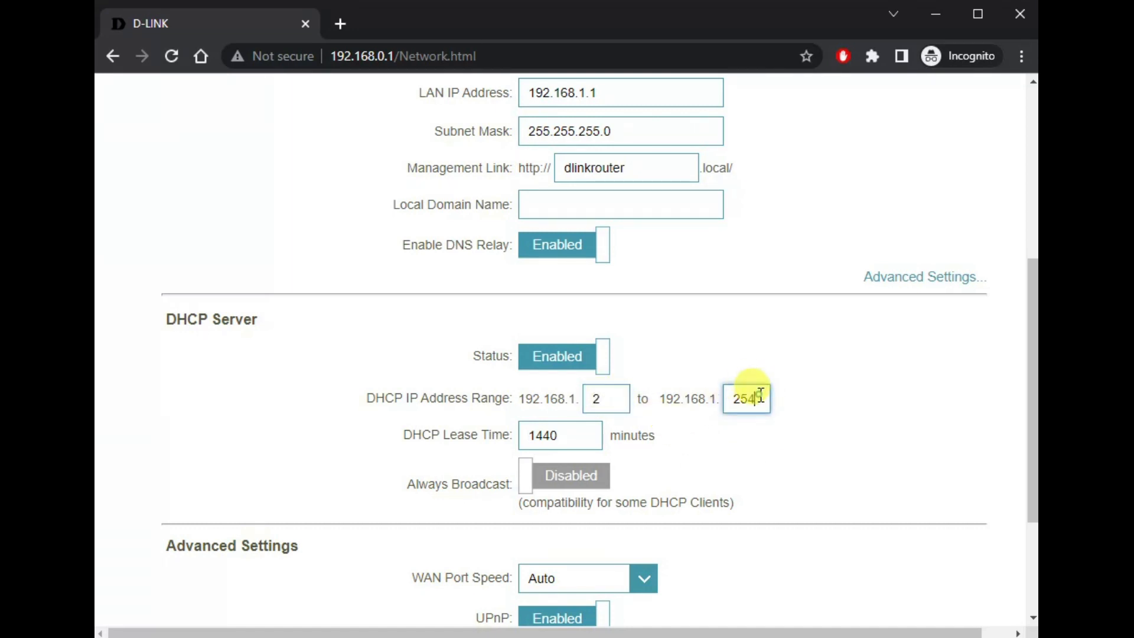
double_click(750, 397)
scroll(913, 481, "down", 3)
scroll(913, 481, "up", 10)
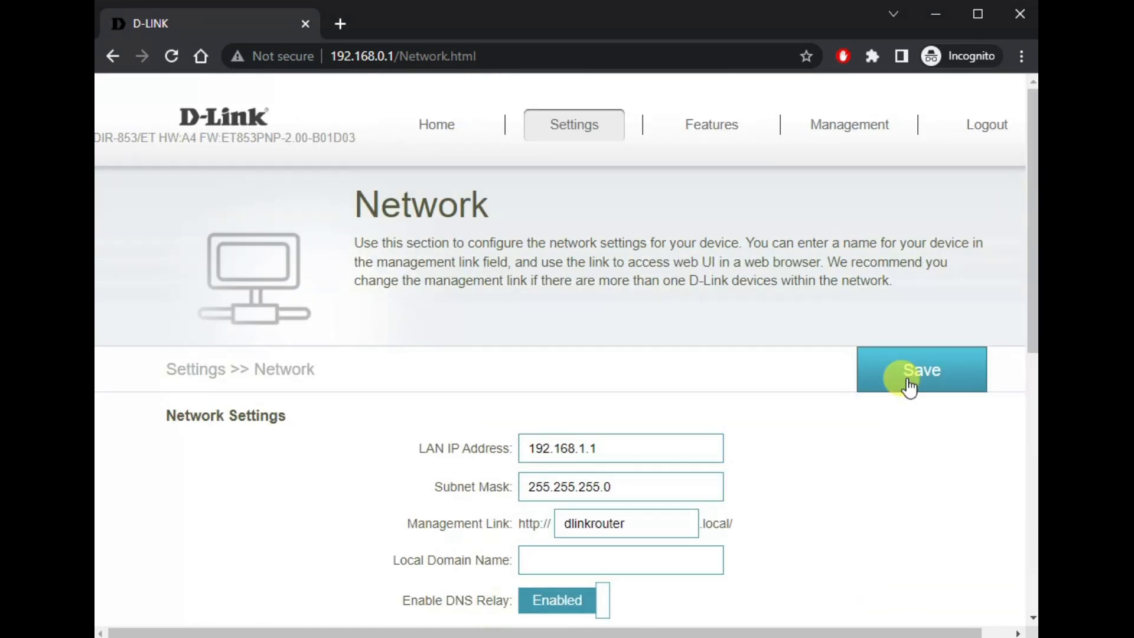
left_click(909, 386)
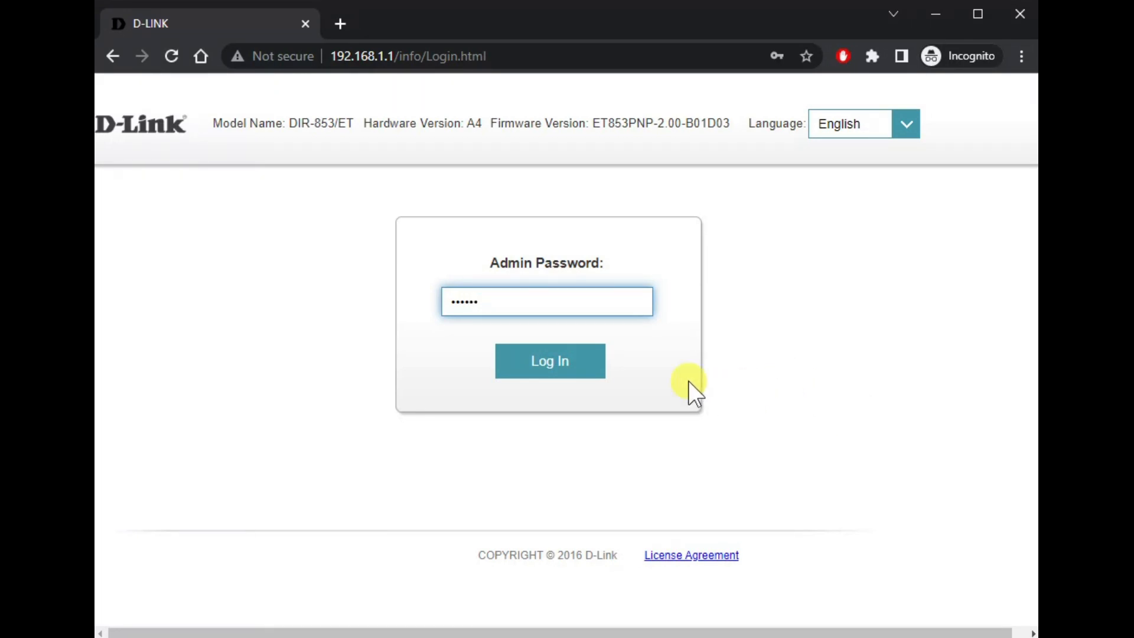
Step: Log in at 192.168.1.1 with the new admin password
left_click(565, 370)
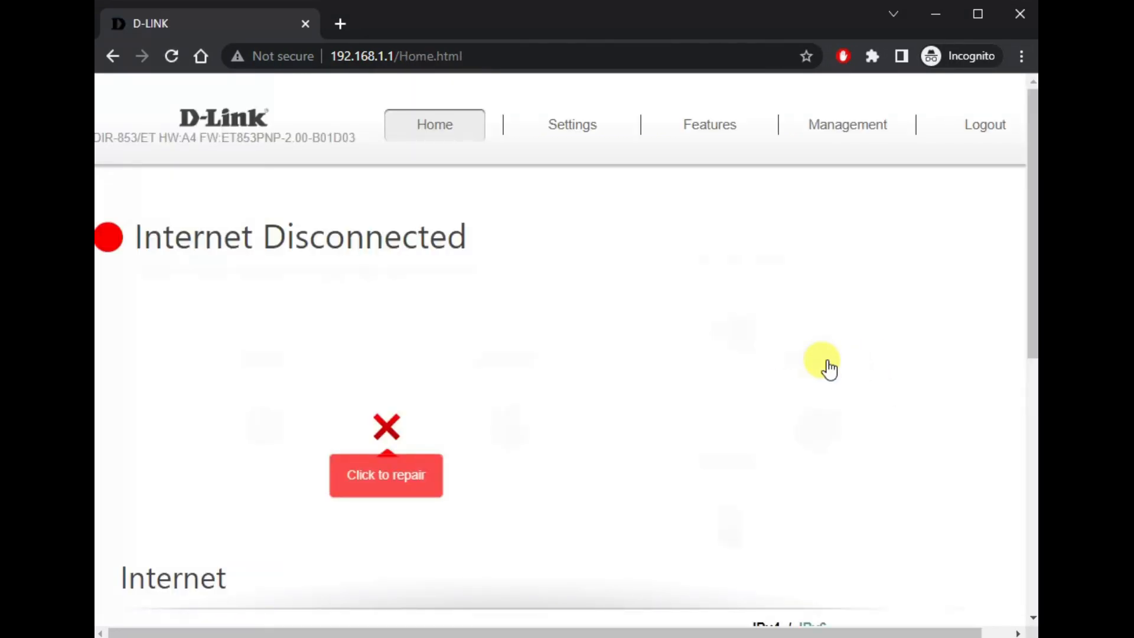
Step: Scroll through USB Sharing (SAMBA and FTP disabled), then view the unregistered D-Link Cloud page
mouse_move(575, 110)
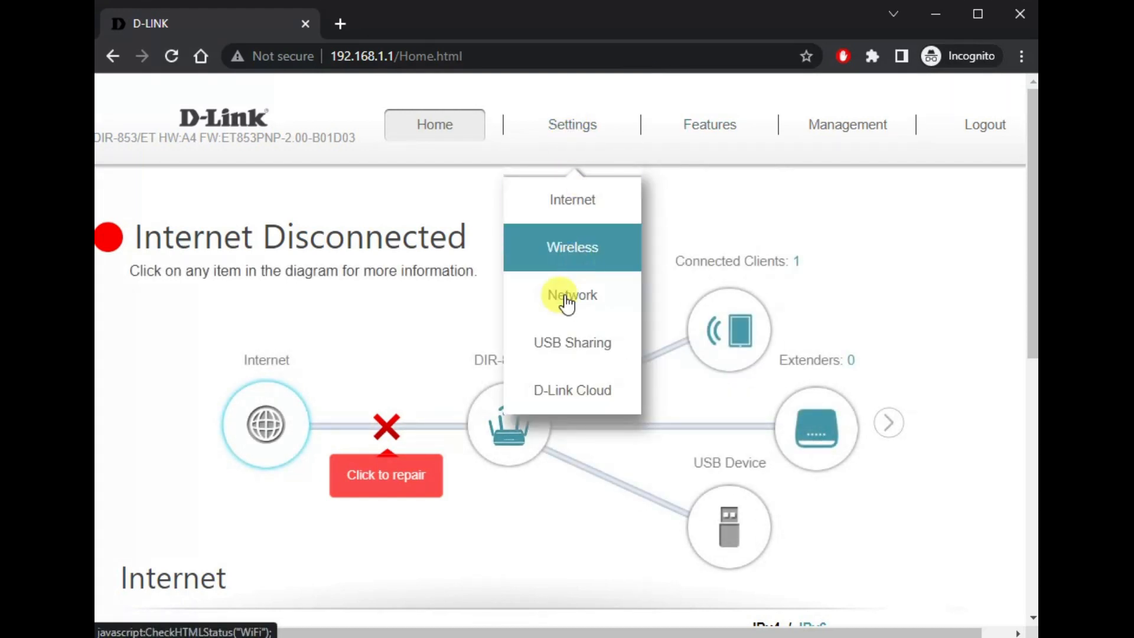
left_click(539, 353)
mouse_move(567, 132)
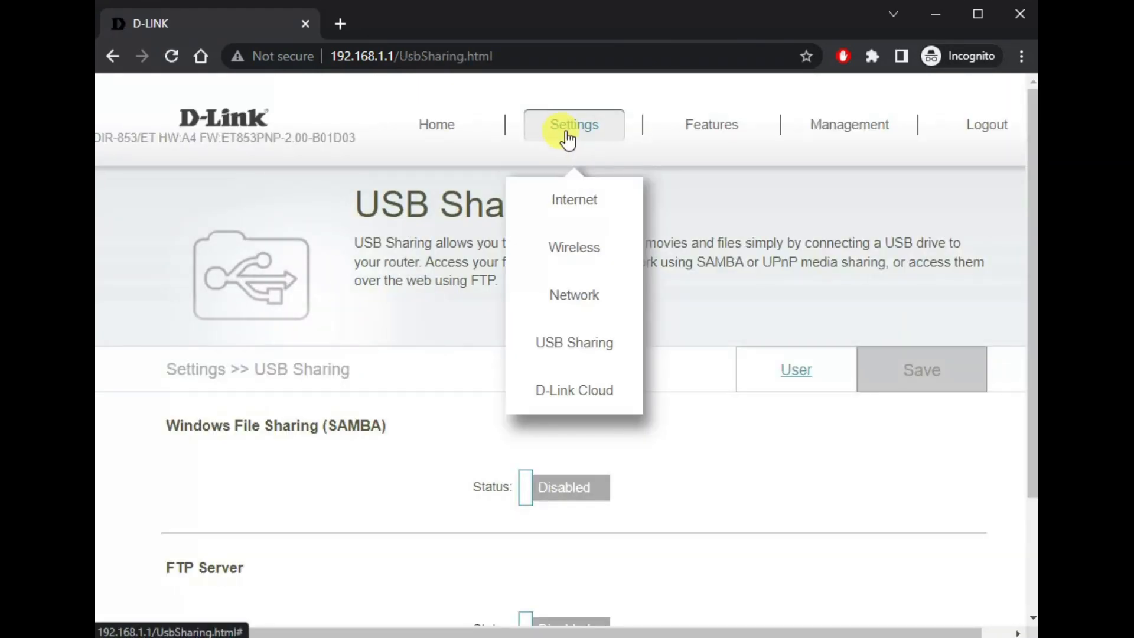
scroll(750, 493, "down", 3)
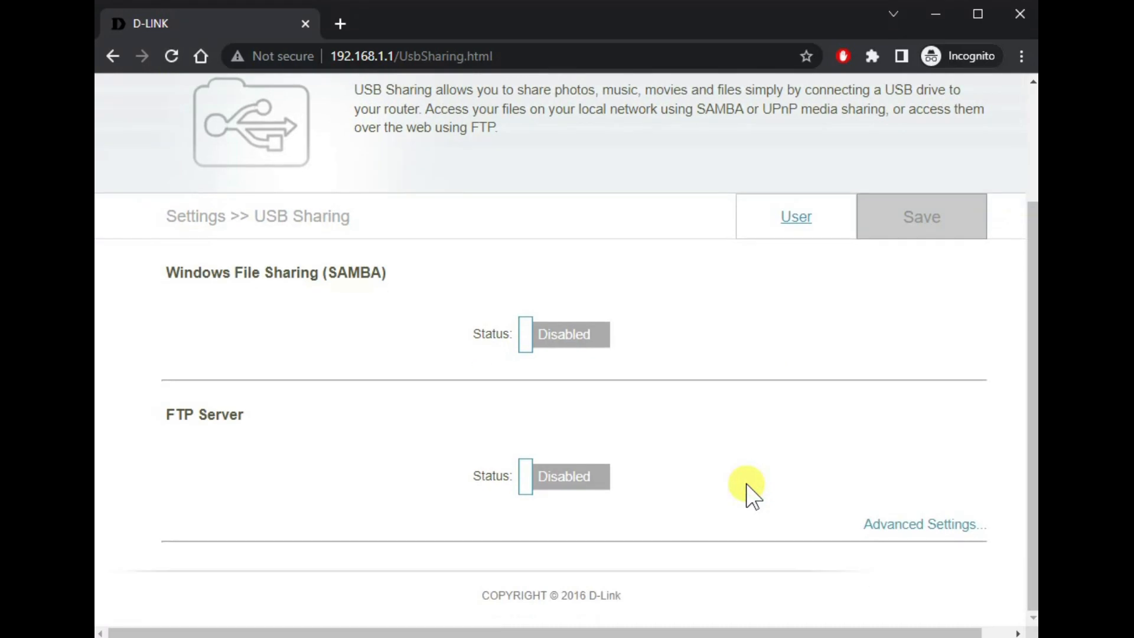
scroll(750, 493, "up", 3)
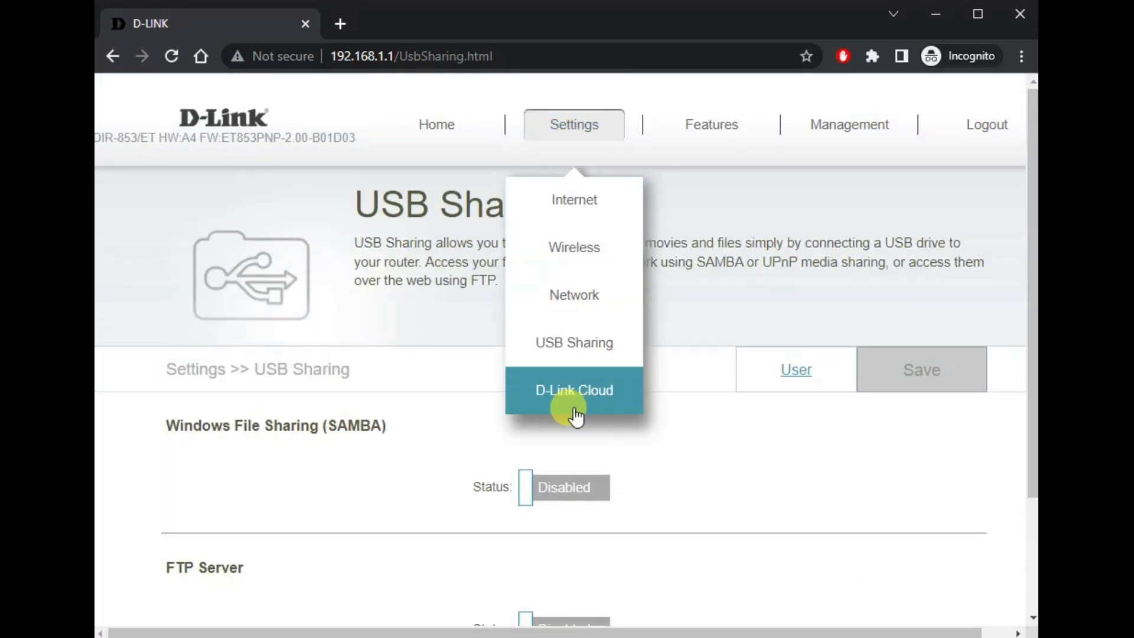
left_click(576, 392)
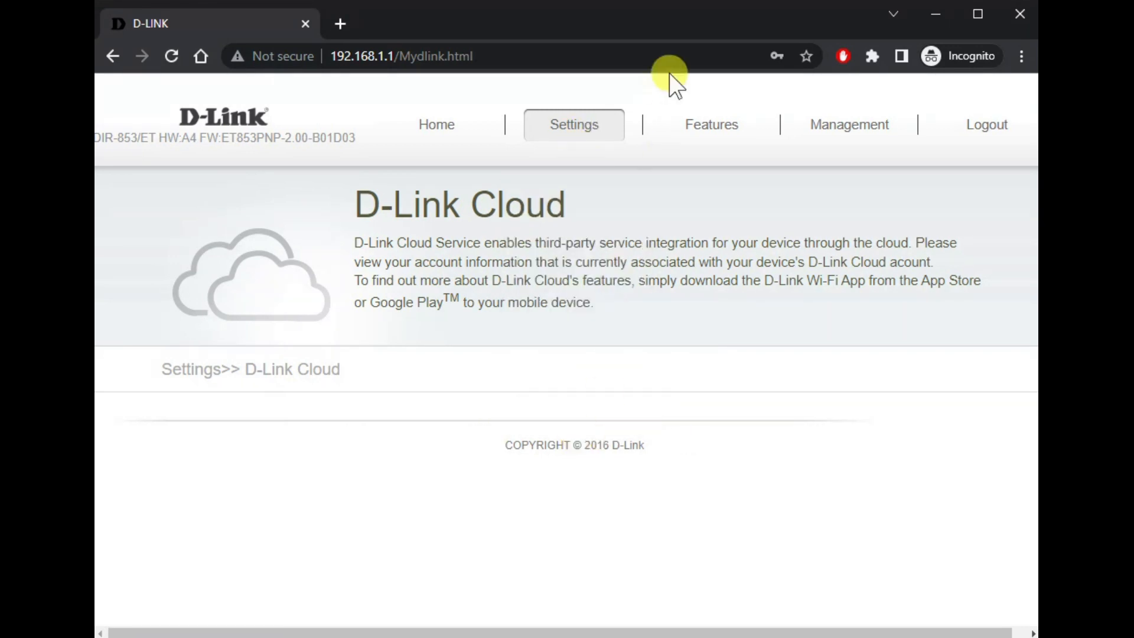
mouse_move(703, 139)
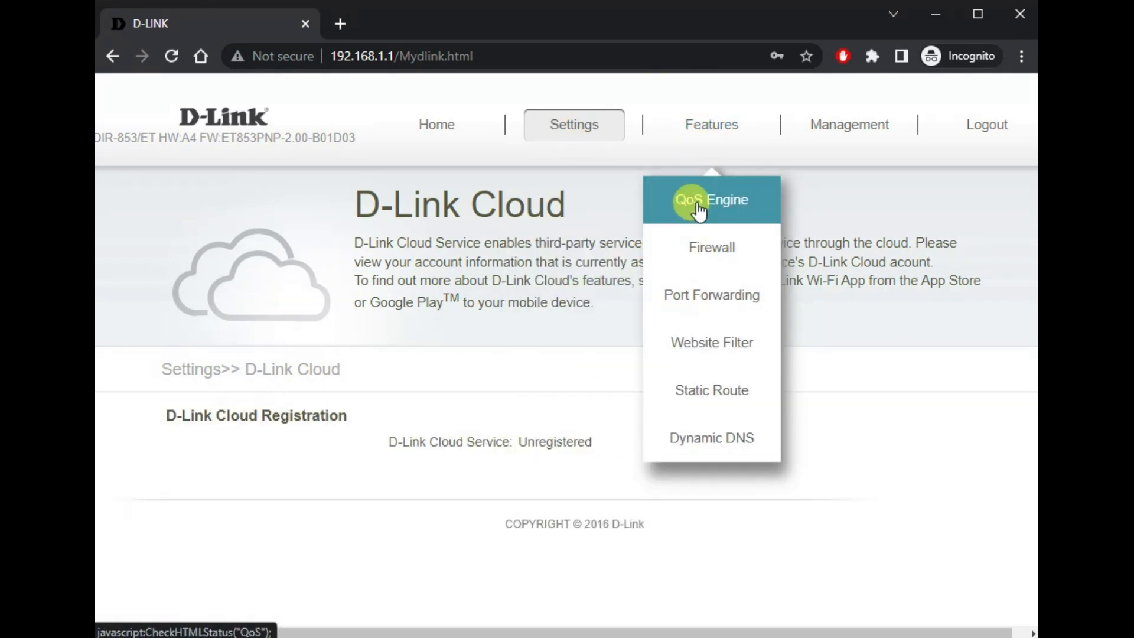
Step: Open Features > QoS Engine and scroll through its settings
left_click_drag(414, 441, 638, 458)
left_click(681, 455)
mouse_move(680, 128)
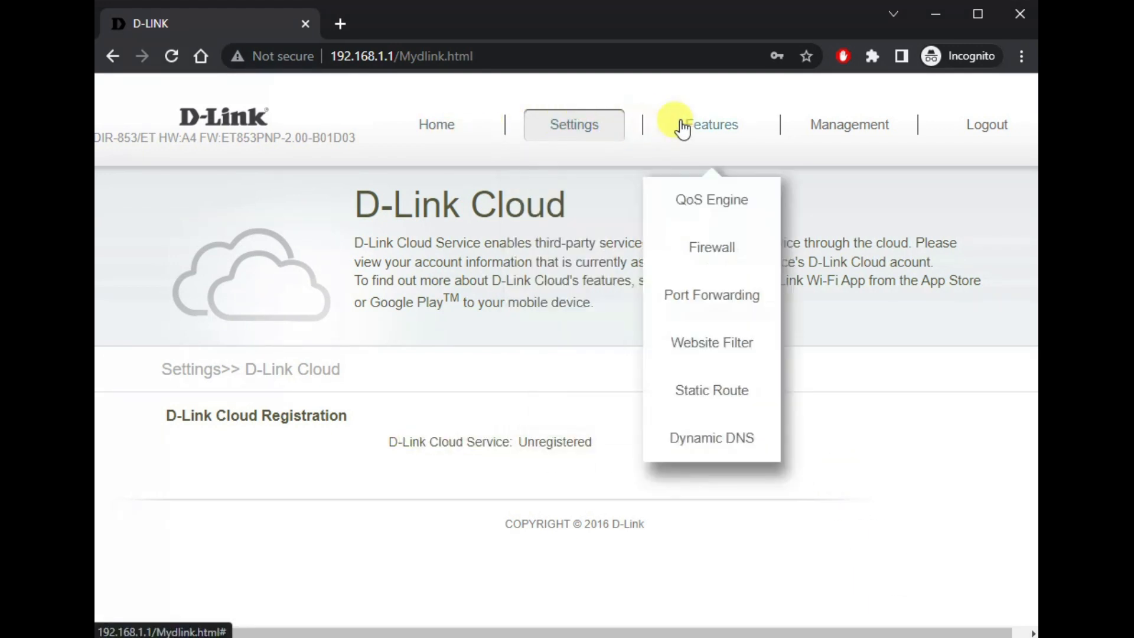
left_click(694, 204)
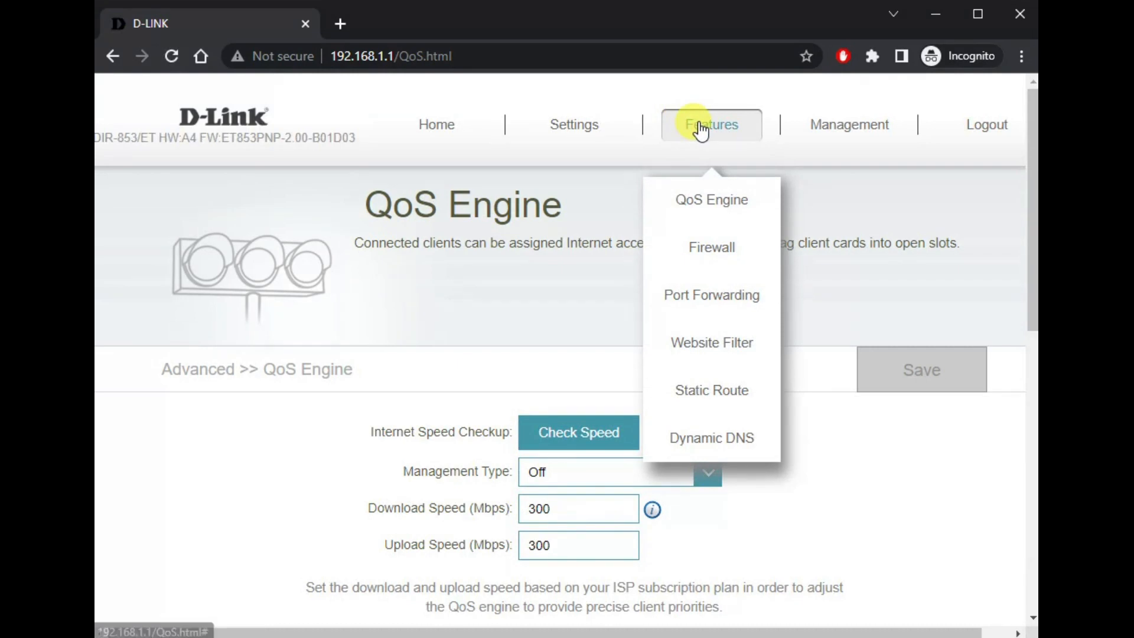
scroll(852, 295, "down", 9)
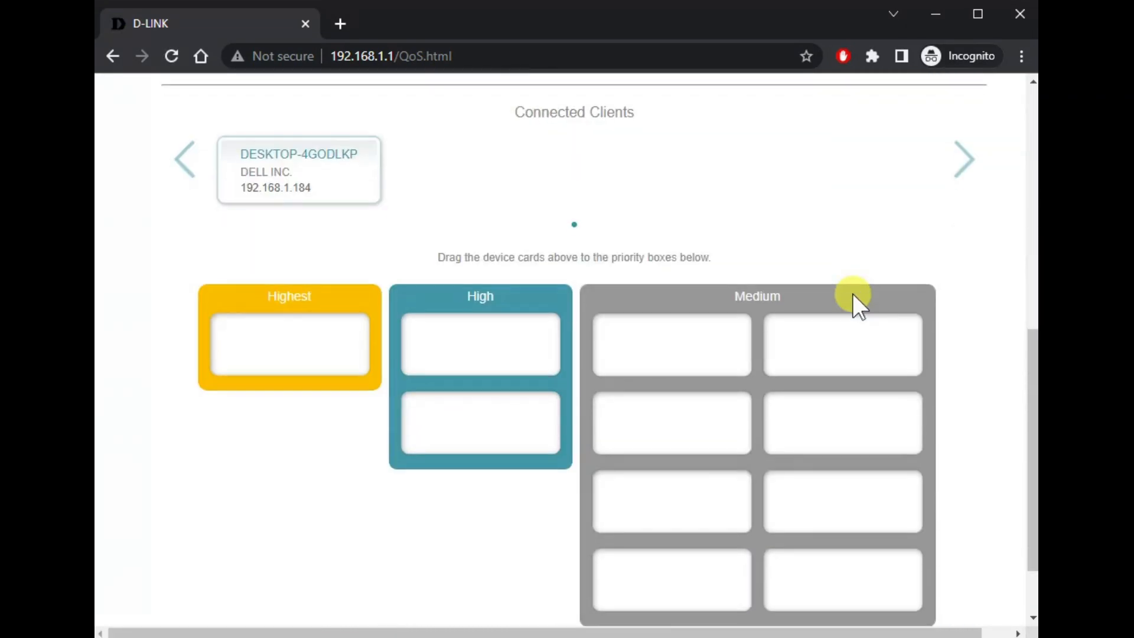
scroll(852, 293, "up", 3)
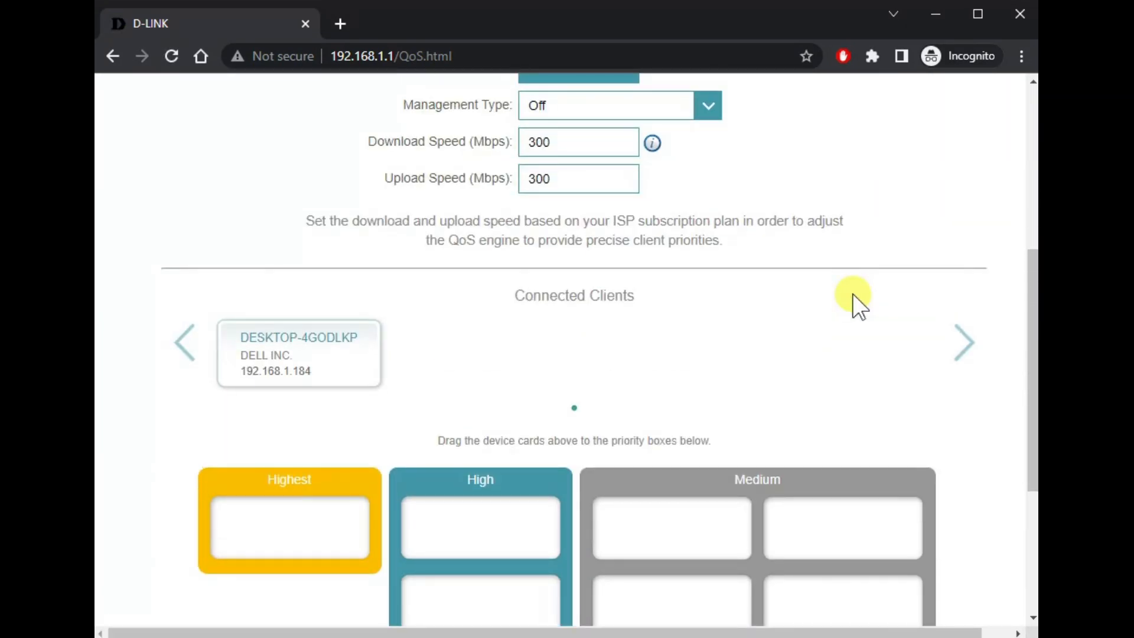
scroll(853, 293, "up", 6)
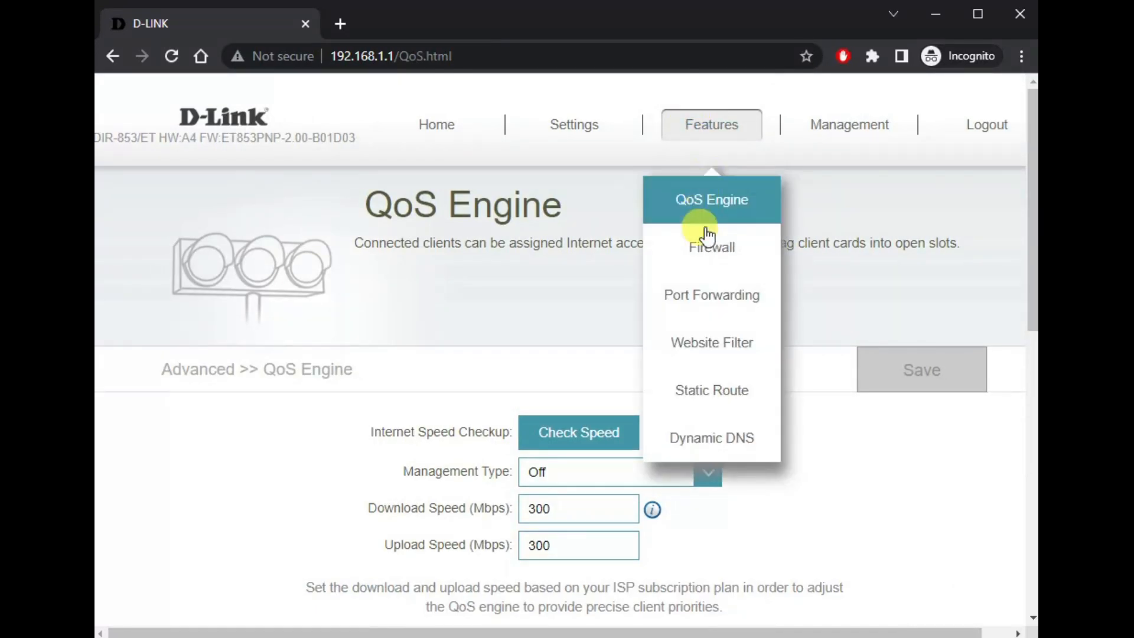
Step: Review Firewall Settings with DMZ, SPI IPv4, Anti-spoof and IPv6 protections disabled
left_click(704, 257)
scroll(721, 463, "down", 3)
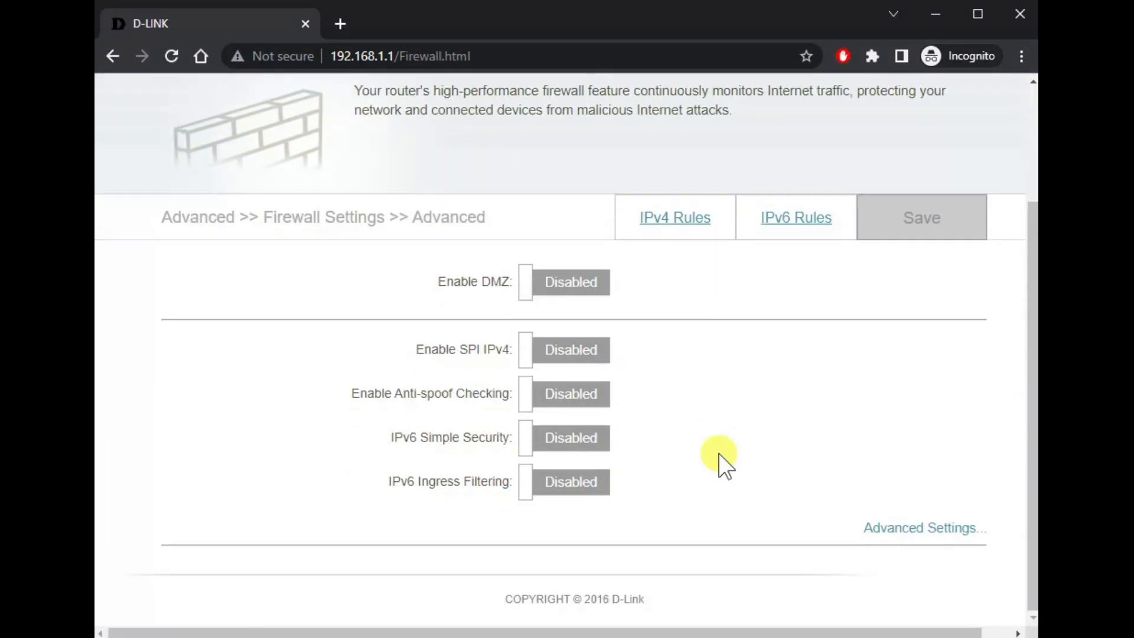
scroll(721, 464, "up", 2)
scroll(725, 465, "up", 1)
Step: Open Port Forwarding and switch to the Virtual Server rules
mouse_move(708, 109)
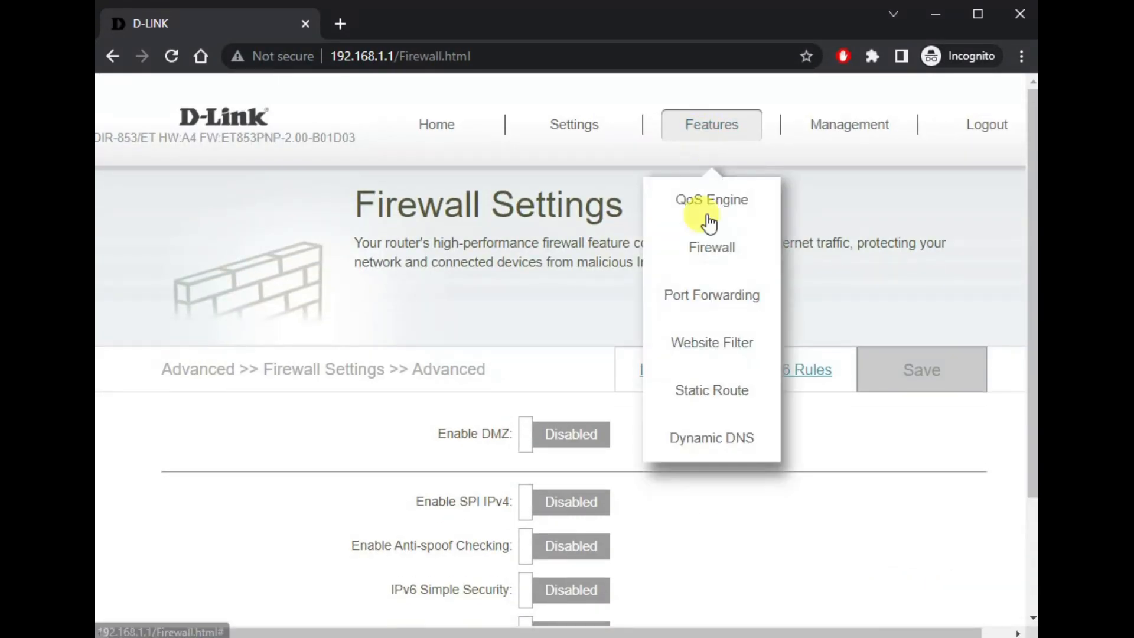
left_click(710, 301)
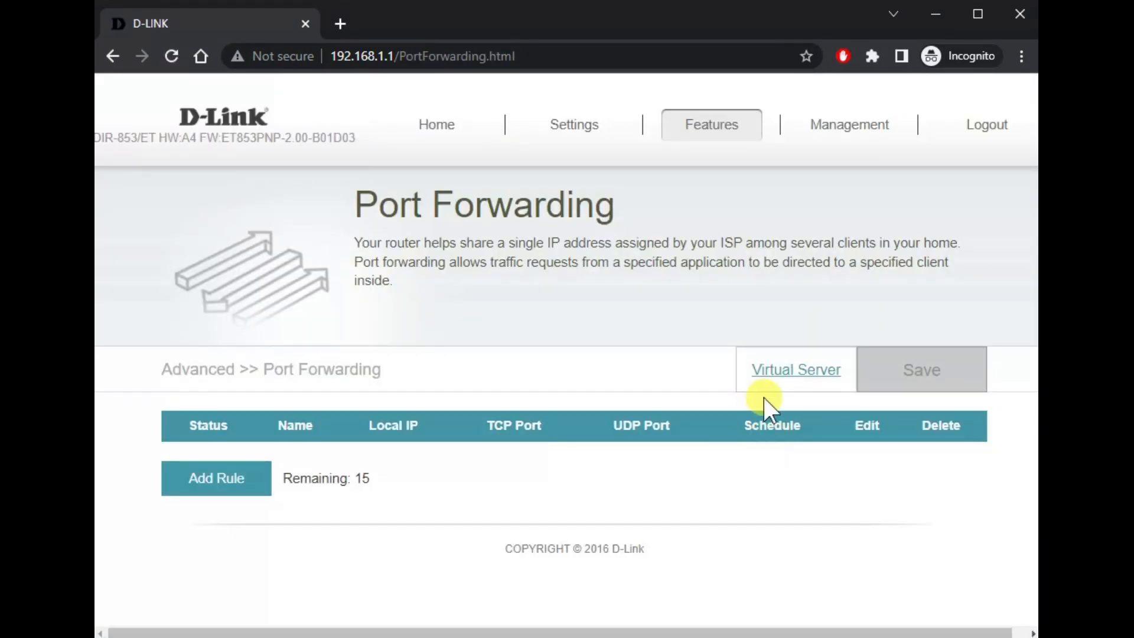
left_click(788, 378)
Step: View Website Filter, the empty Static Routes list, then Dynamic DNS (disabled, Disconnected)
mouse_move(711, 125)
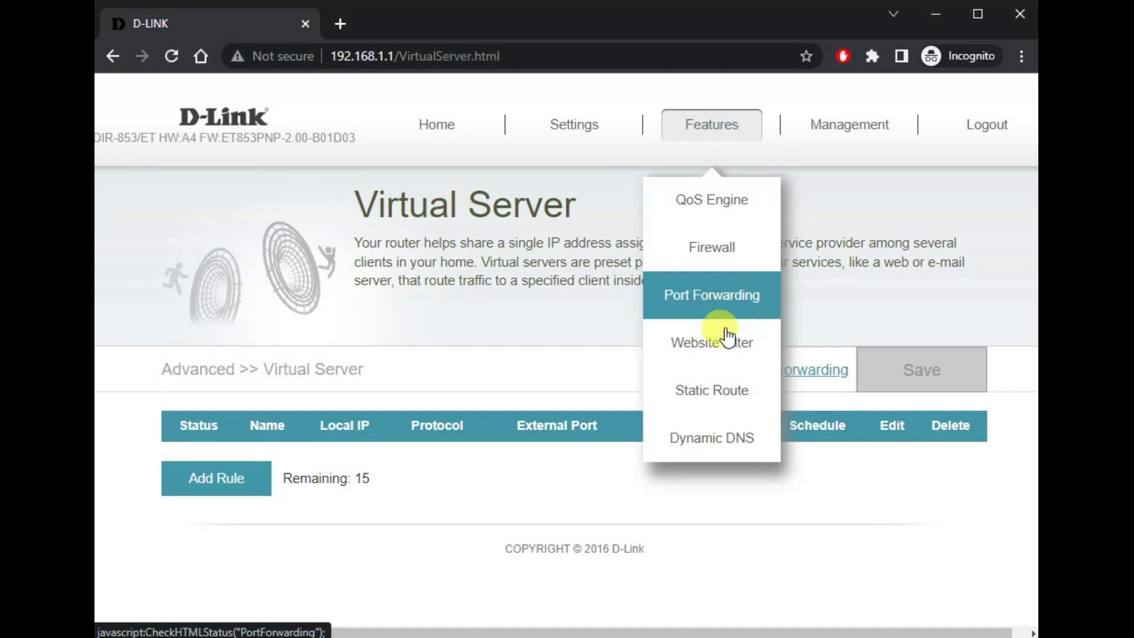
left_click(728, 340)
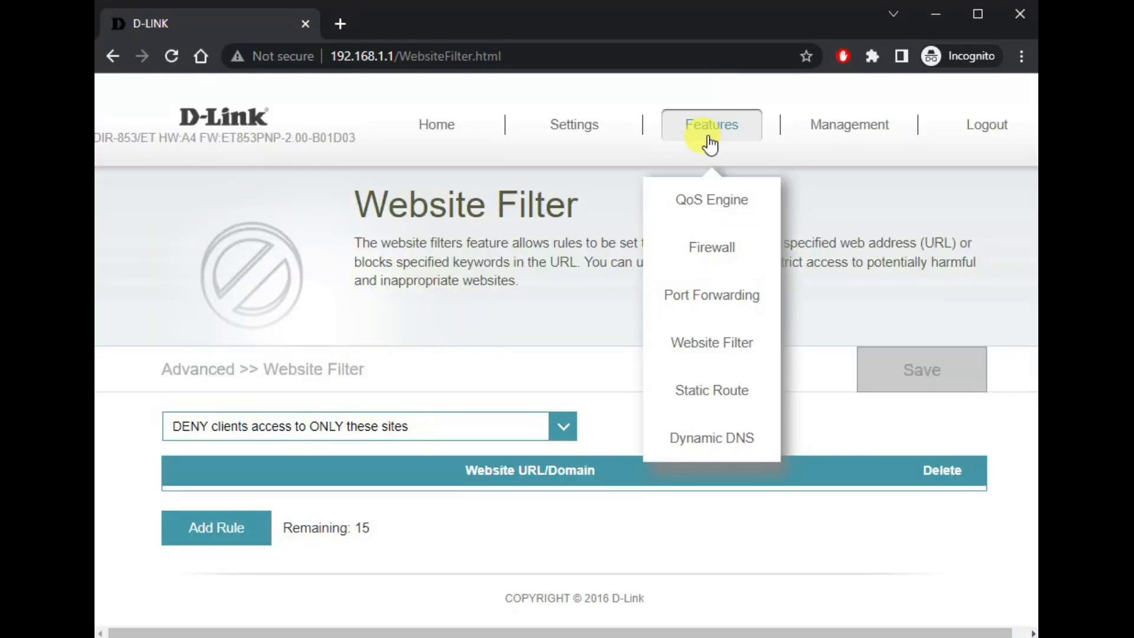
left_click(717, 391)
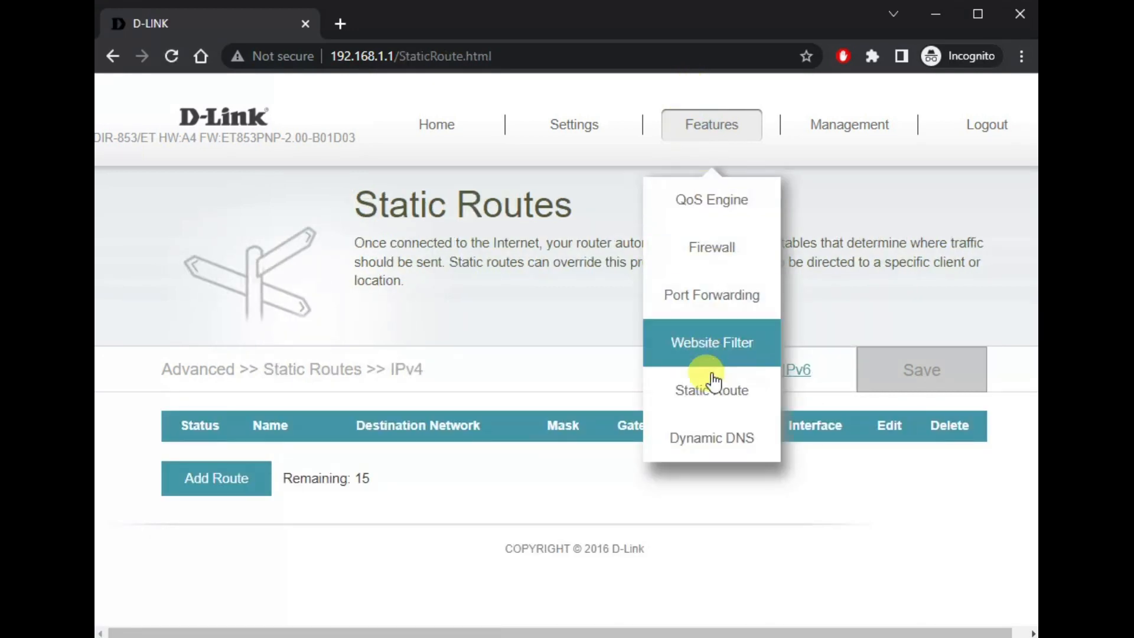
mouse_move(712, 127)
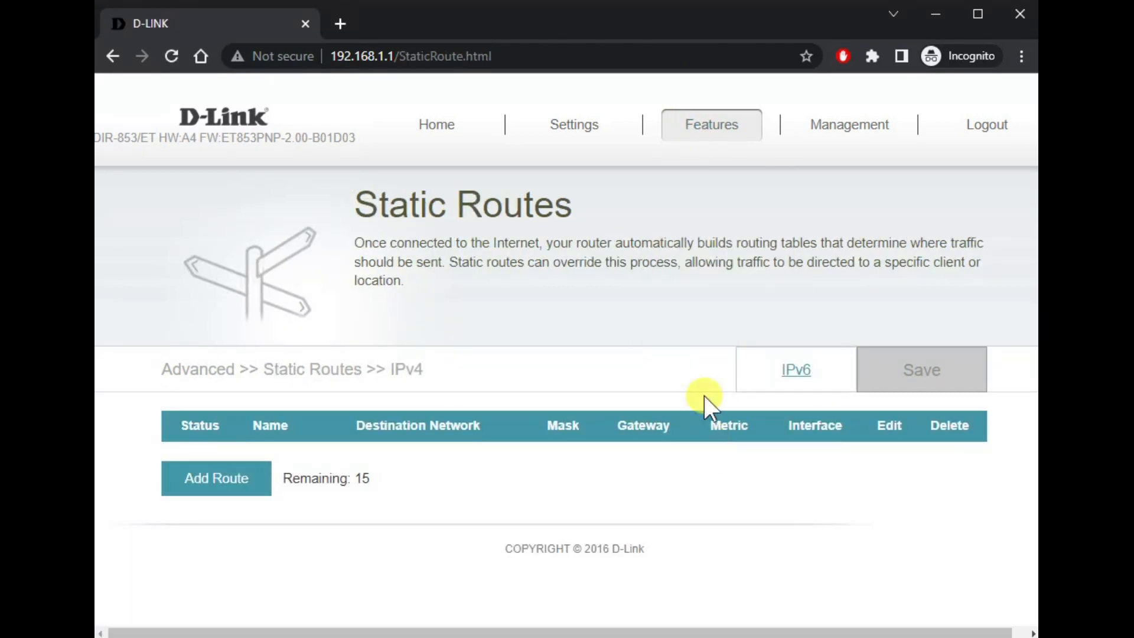
left_click(714, 443)
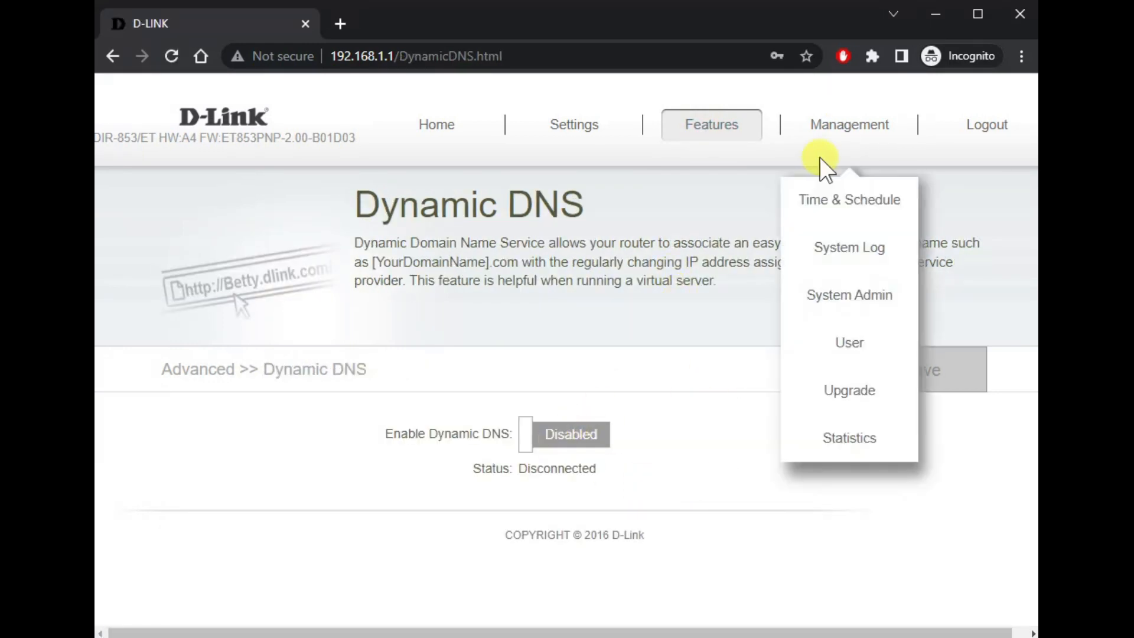
Step: Set 'Update Time Using an NTP Server' to Disabled in Time & Schedule and save
mouse_move(805, 135)
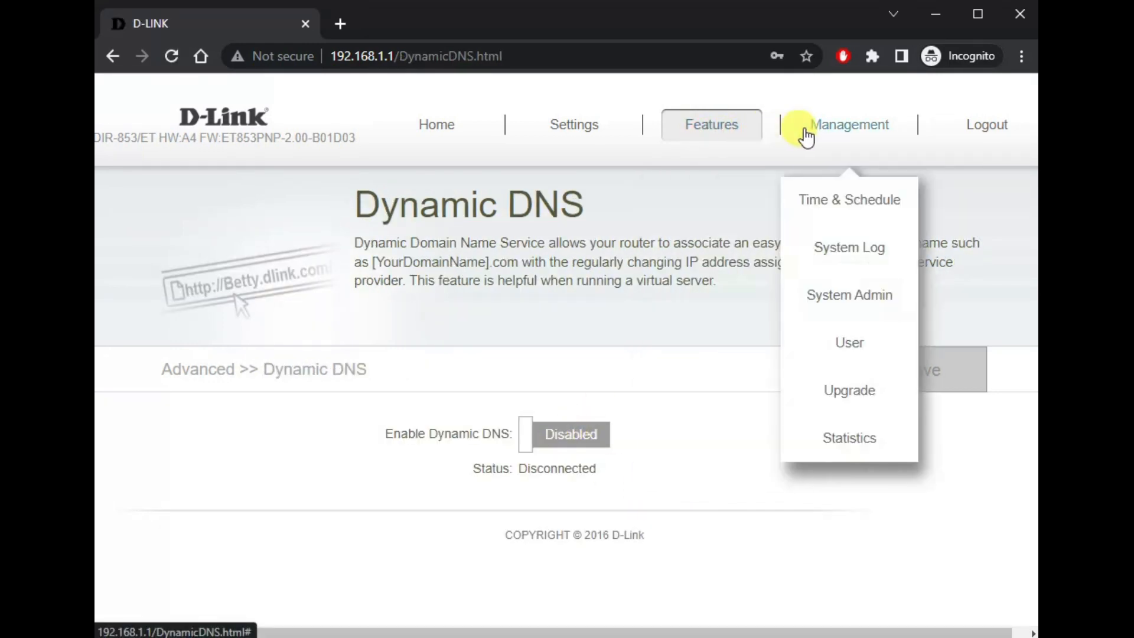
left_click(815, 216)
scroll(815, 196, "down", 3)
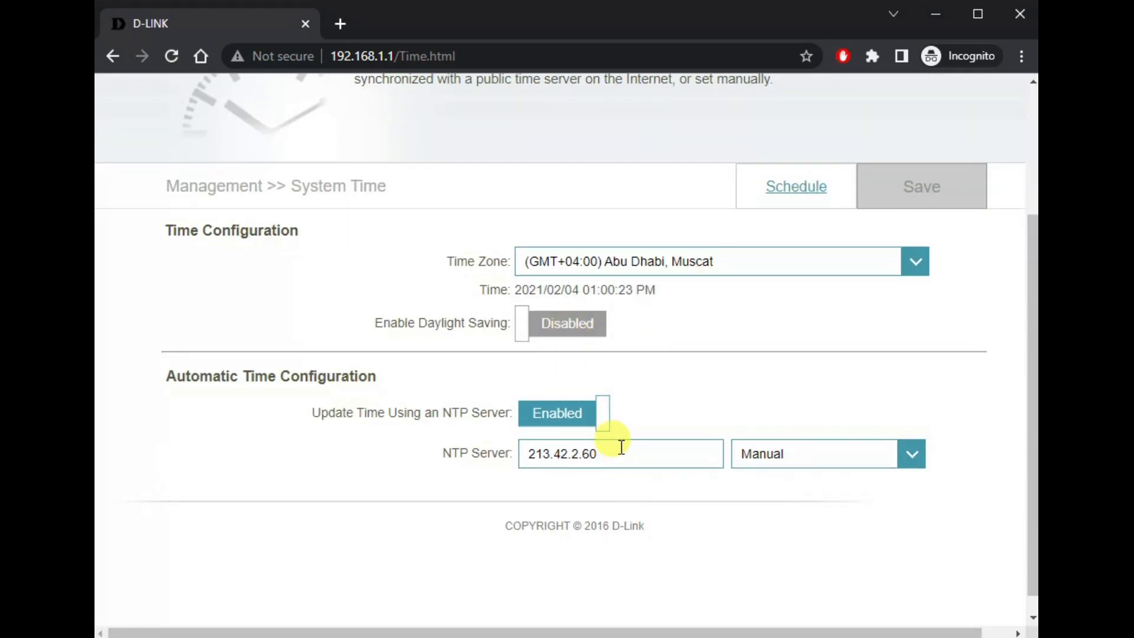
left_click(558, 416)
left_click(902, 192)
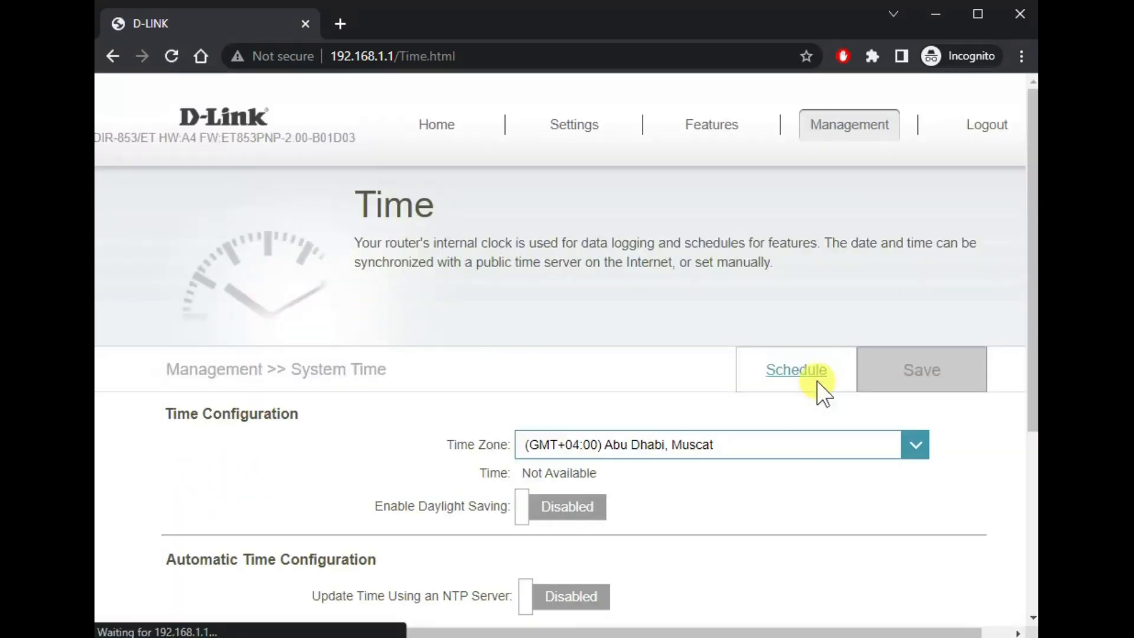
mouse_move(841, 144)
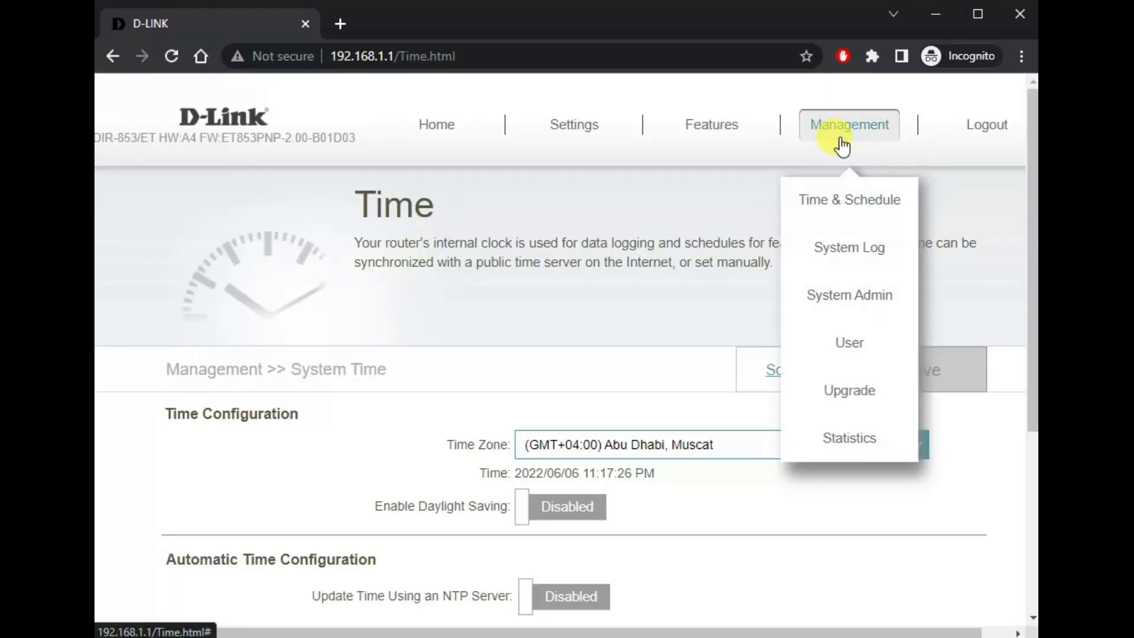
left_click(837, 258)
Step: Review the System Log and User pages, opening and cancelling the Create User form
mouse_move(828, 132)
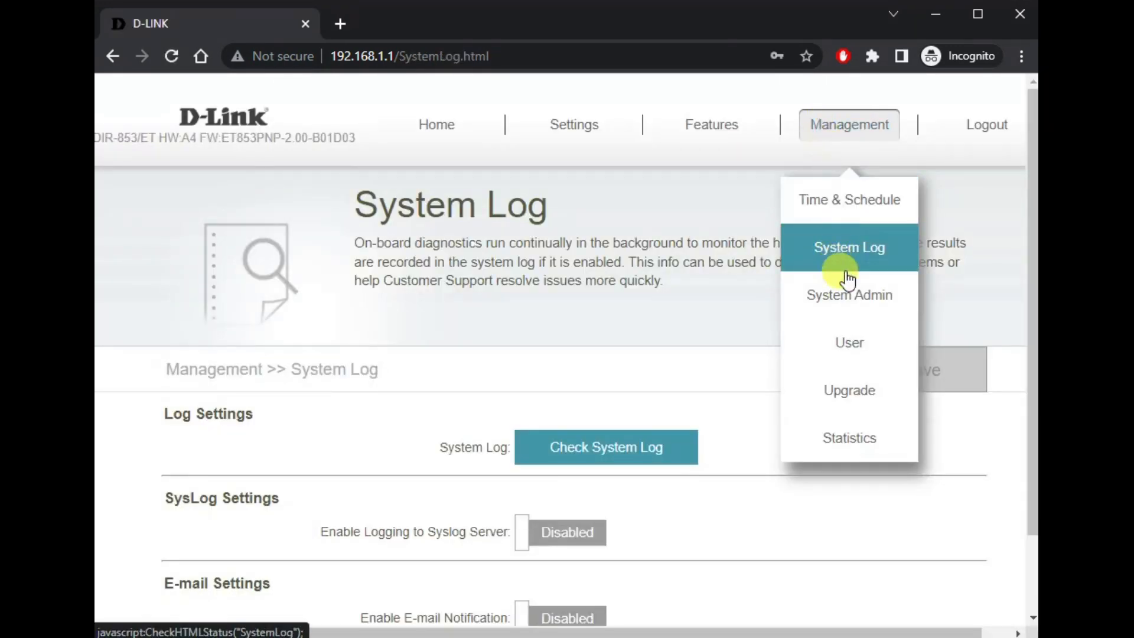
scroll(754, 344, "down", 3)
scroll(754, 345, "up", 3)
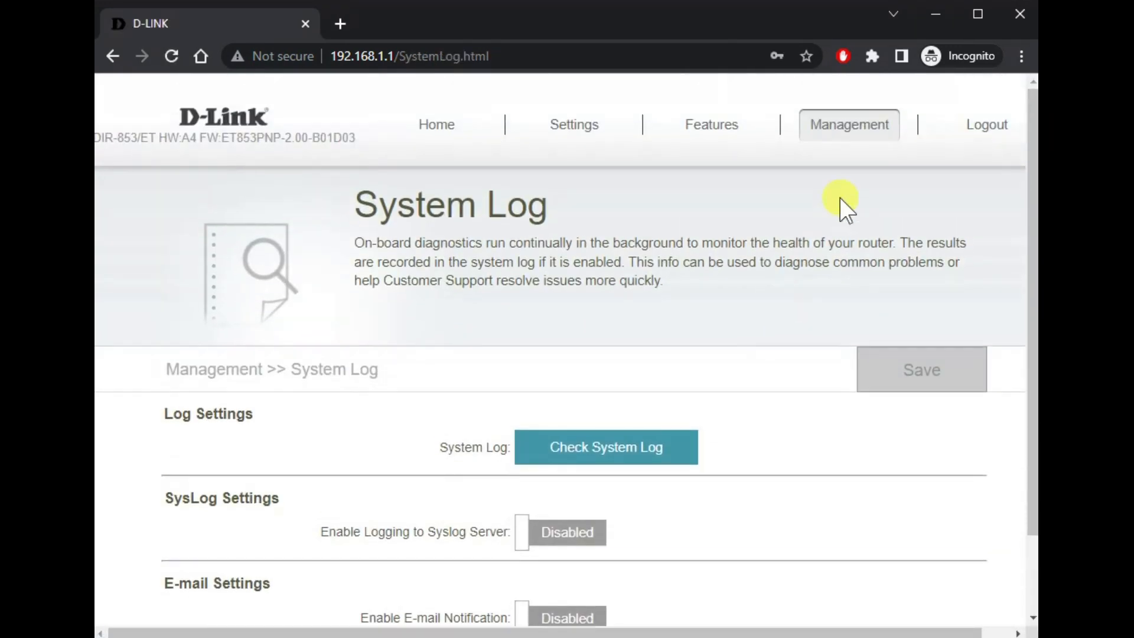
mouse_move(867, 240)
left_click(843, 353)
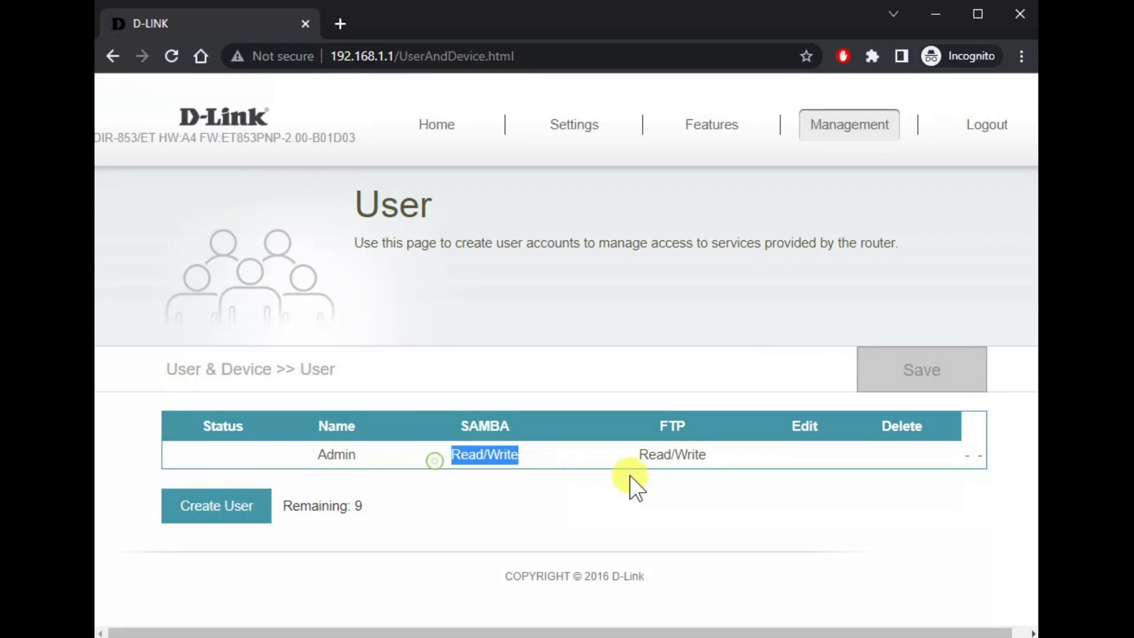
left_click(216, 509)
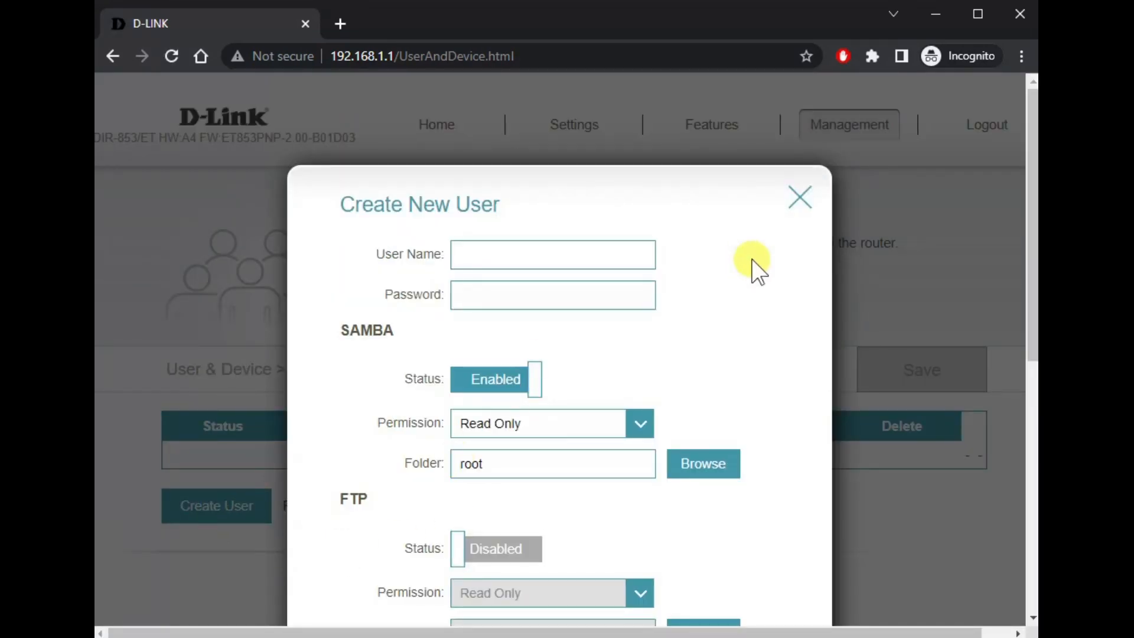
scroll(696, 438, "down", 5)
scroll(694, 437, "up", 5)
left_click(800, 197)
mouse_move(838, 166)
left_click(837, 395)
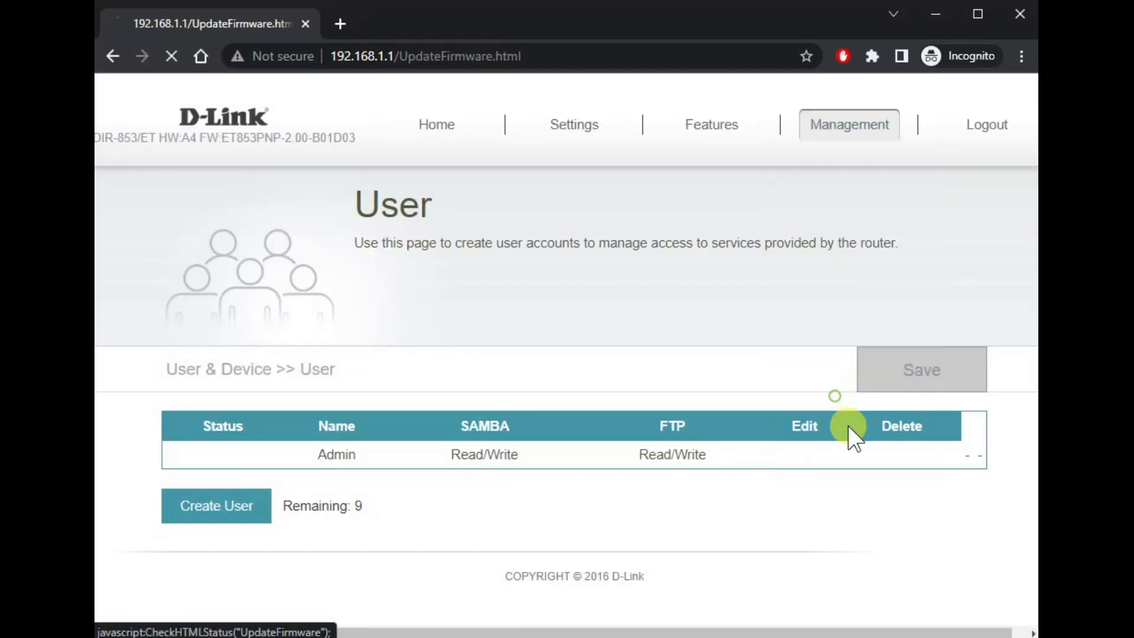
scroll(620, 505, "down", 2)
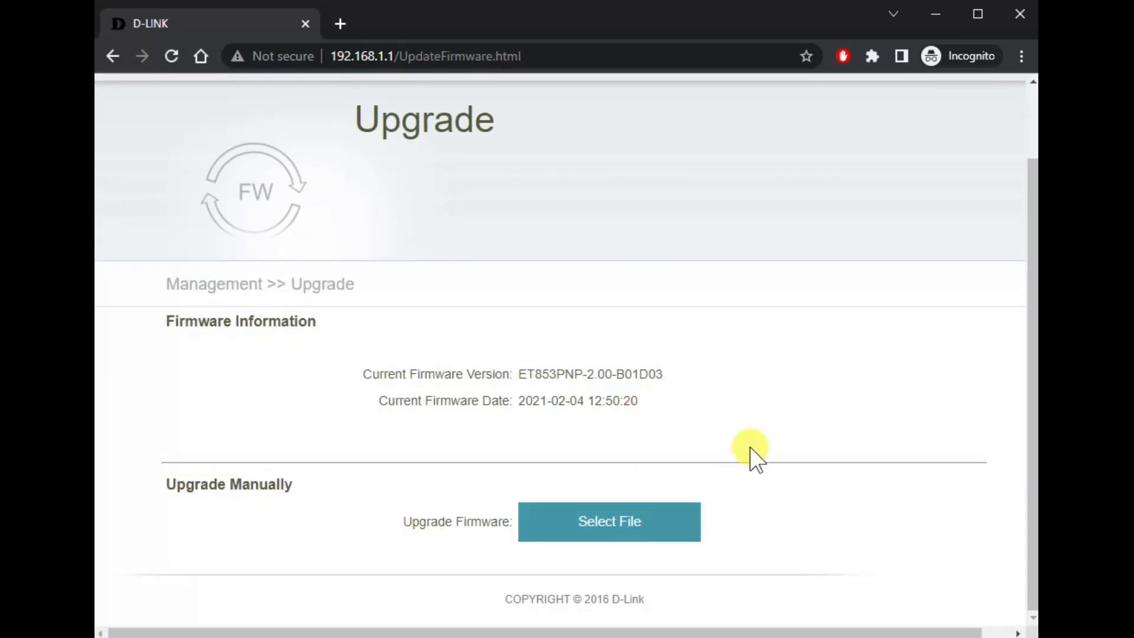
left_click_drag(660, 406, 410, 420)
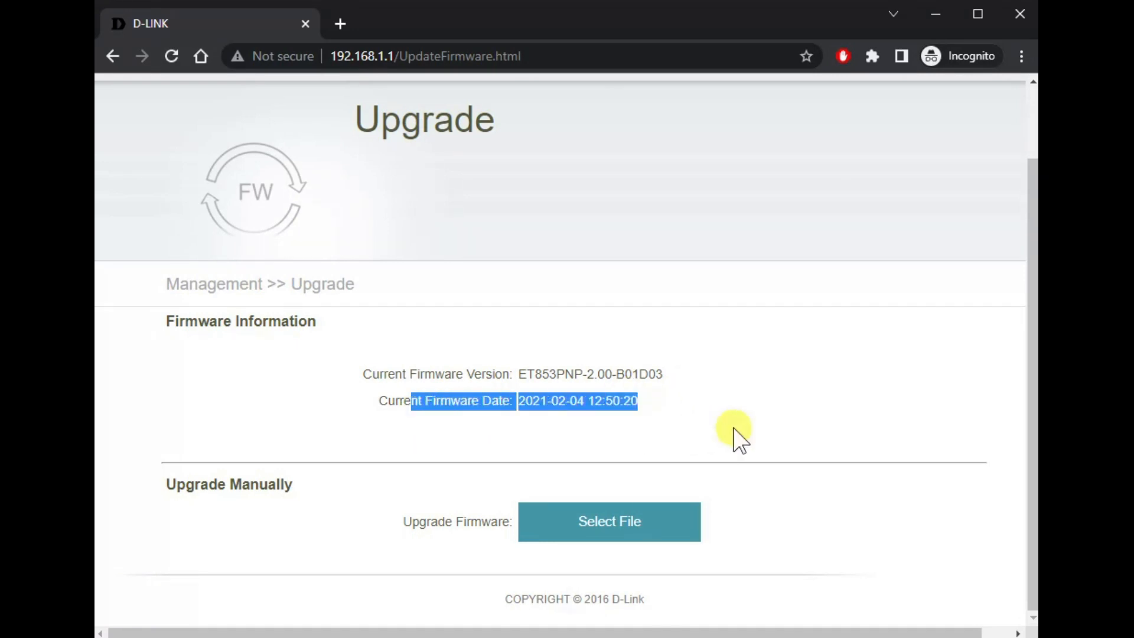
left_click(735, 425)
scroll(768, 446, "up", 2)
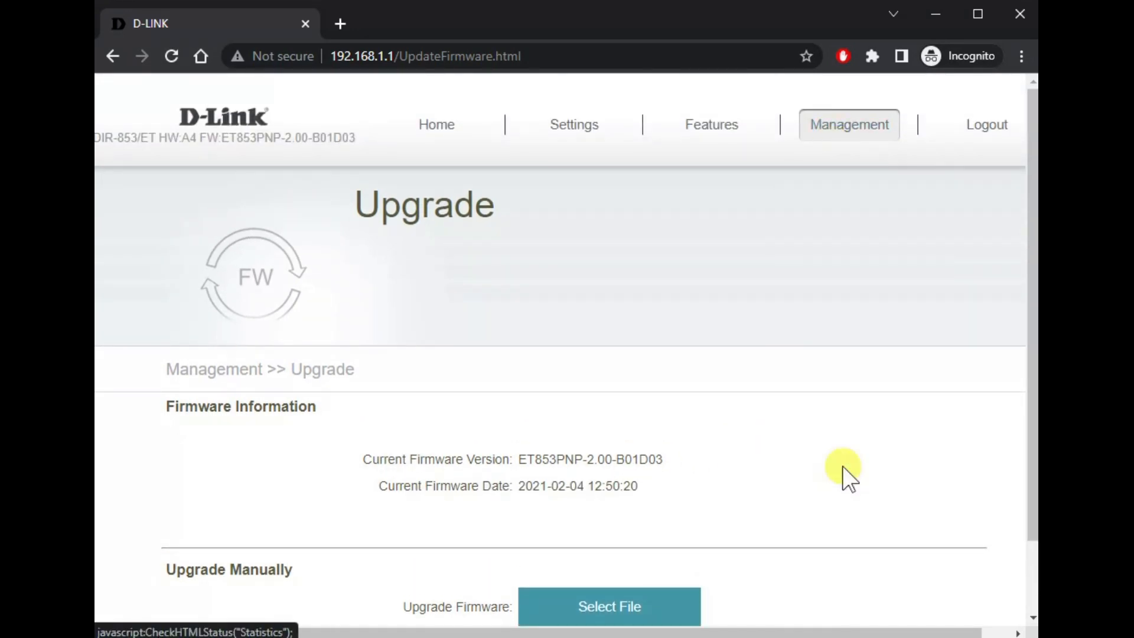
Step: Browse Statistics traffic for LAN, Wi-Fi 2.4GHz, Wi-Fi 5GHz and the empty Extender list
mouse_move(838, 114)
left_click(855, 436)
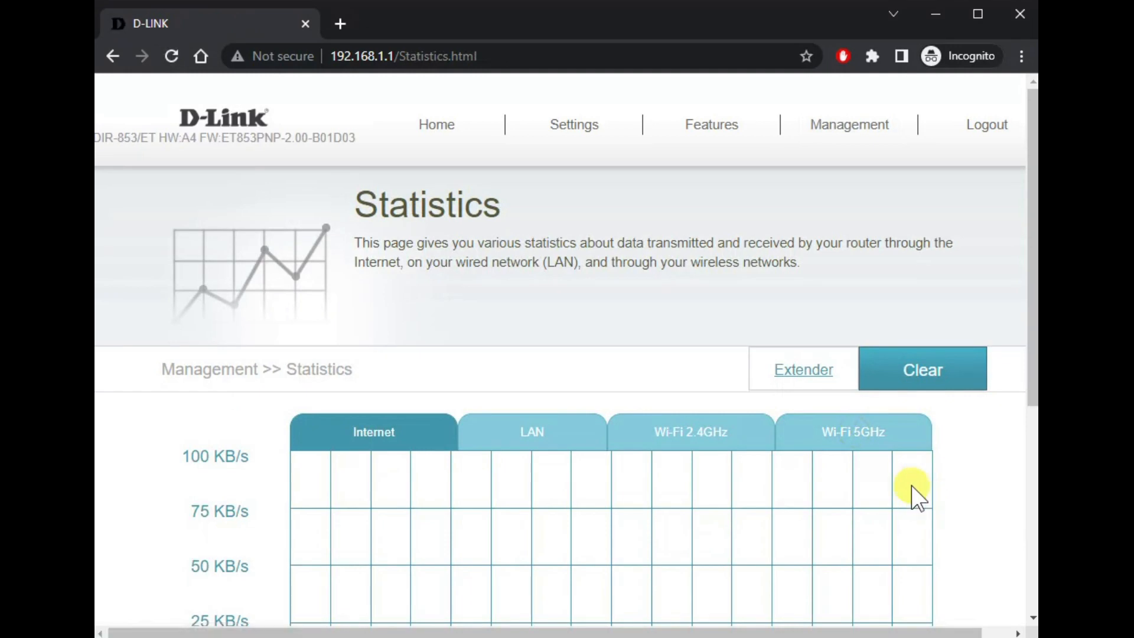
scroll(767, 408, "down", 2)
left_click(551, 344)
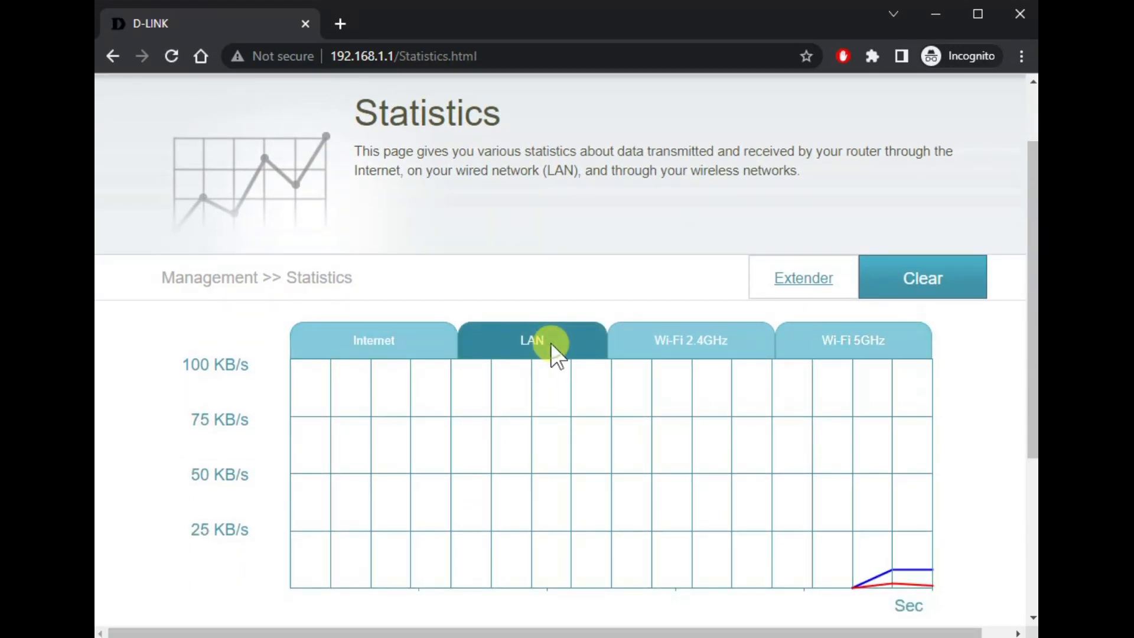
left_click(673, 349)
left_click(818, 338)
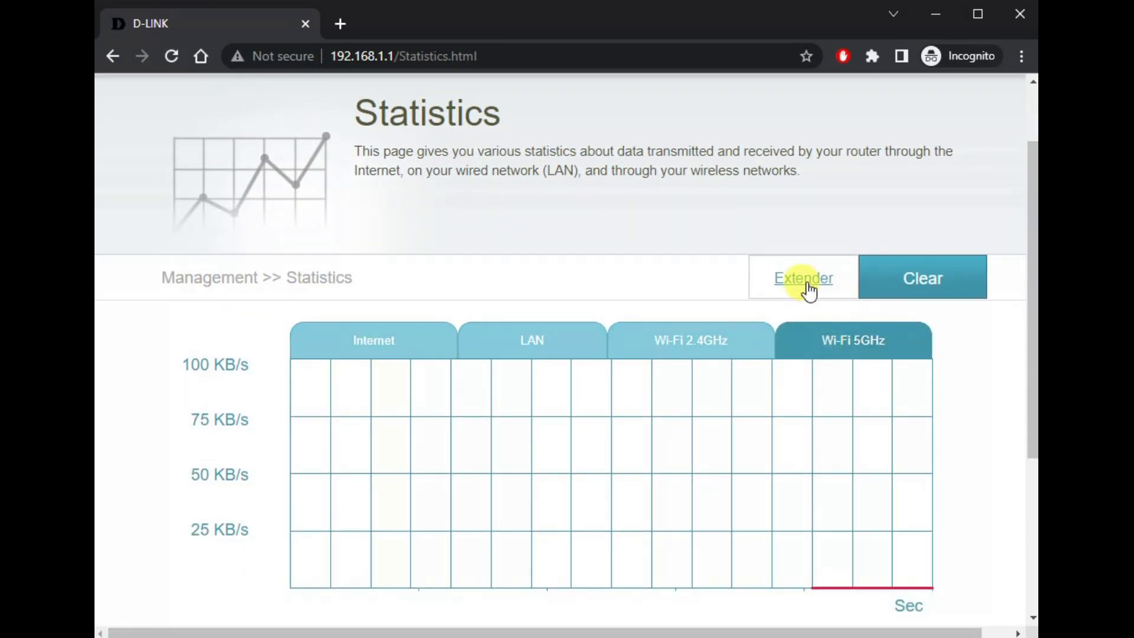
left_click(798, 278)
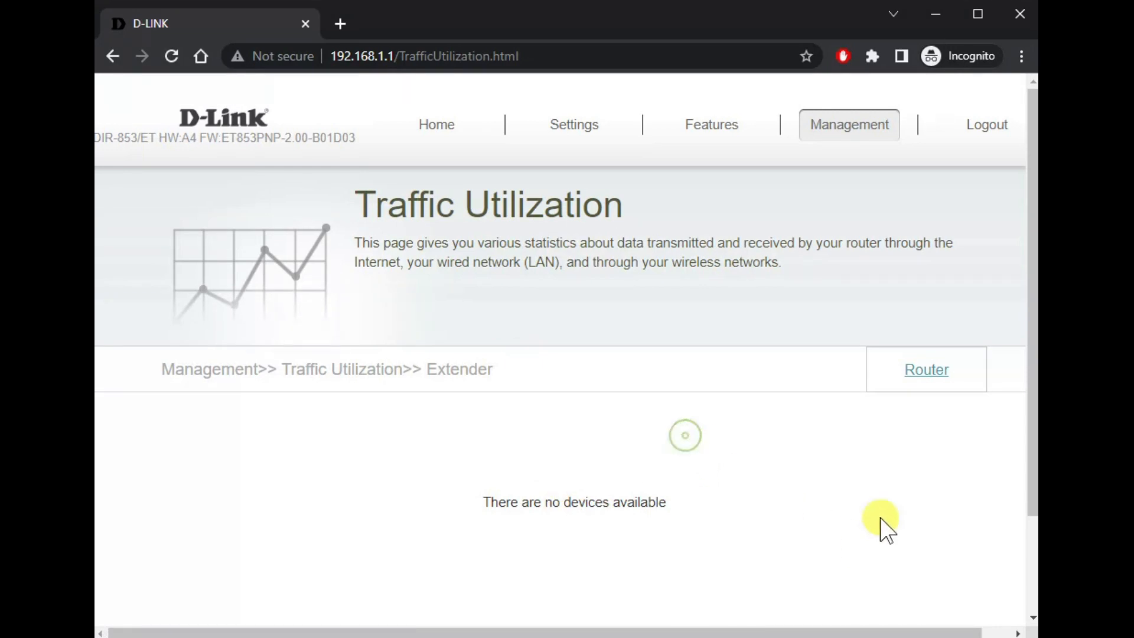
Step: Return to the Home page showing Internet Disconnected with one client
left_click_drag(861, 624, 822, 620)
mouse_move(856, 131)
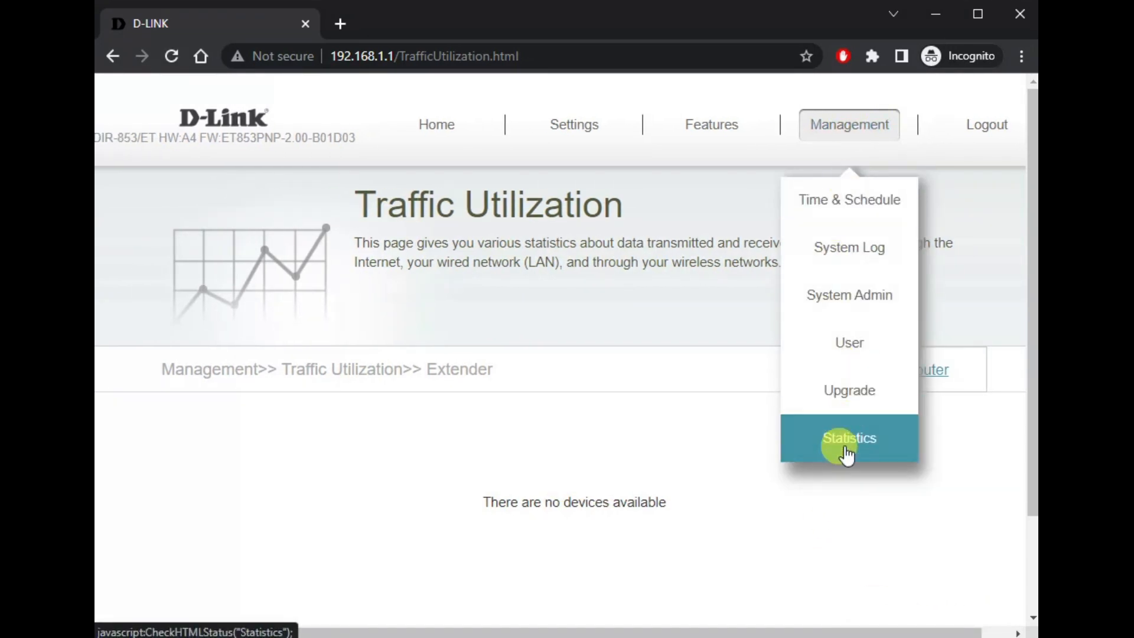
left_click(436, 130)
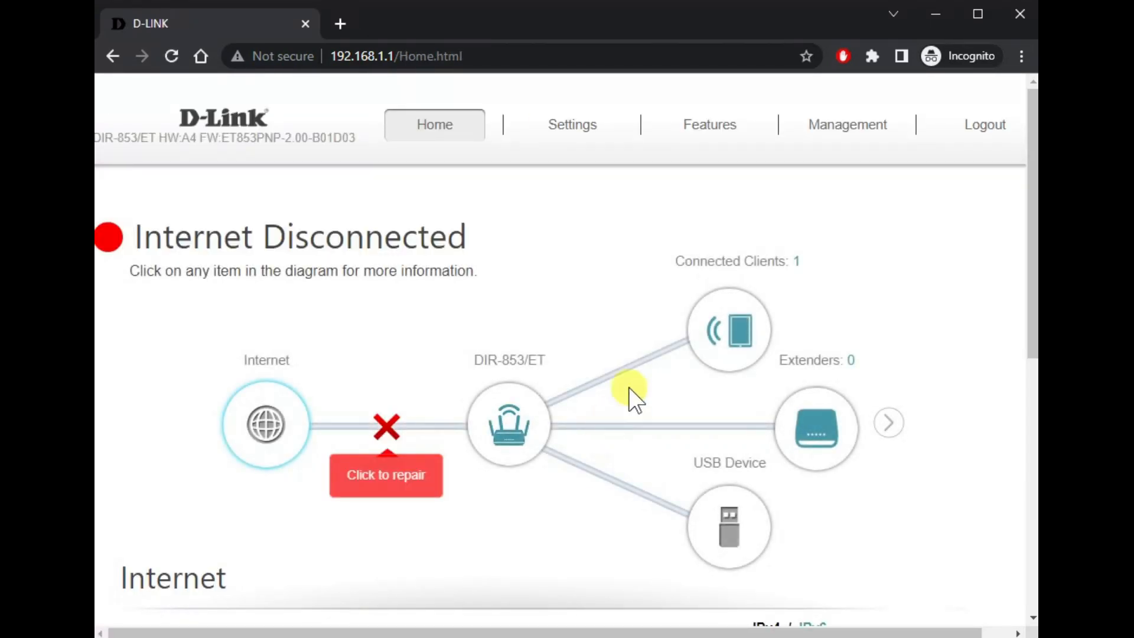
Step: Enable Parental Control for DESKTOP-4GODLKP with the Always OFF schedule, then go to Schedules
scroll(834, 517, "down", 6)
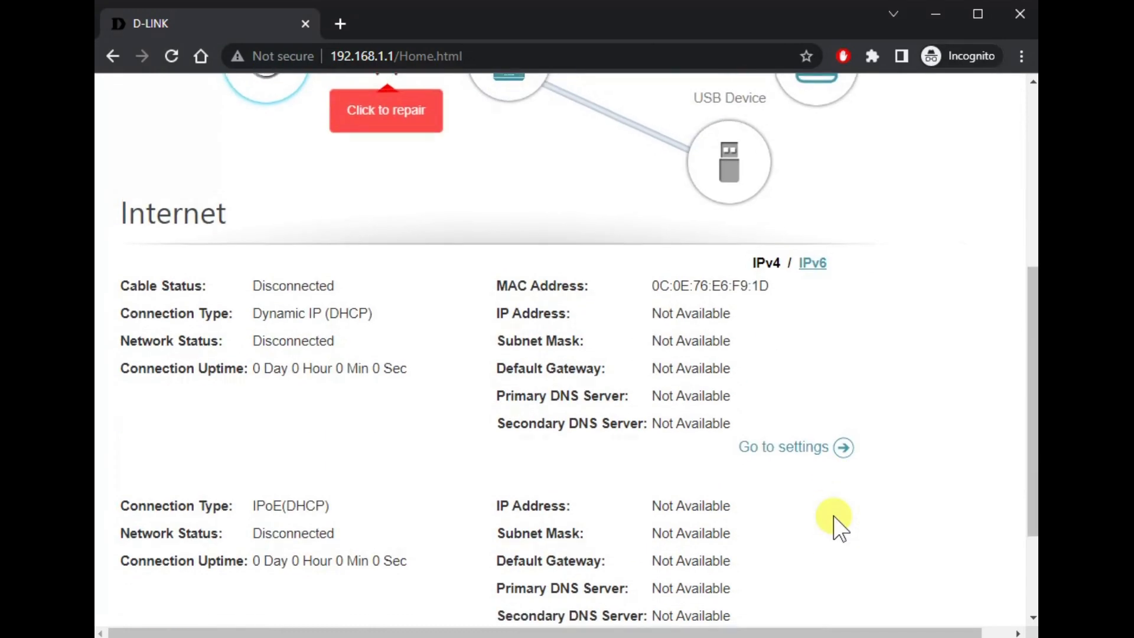
scroll(834, 514, "up", 6)
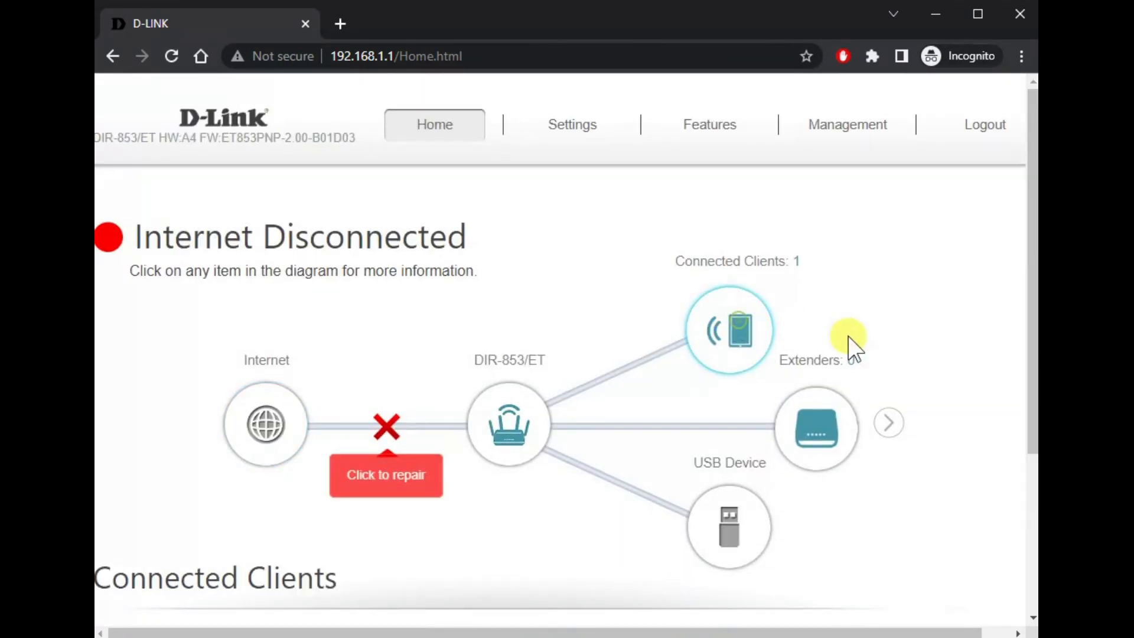
scroll(849, 337, "down", 4)
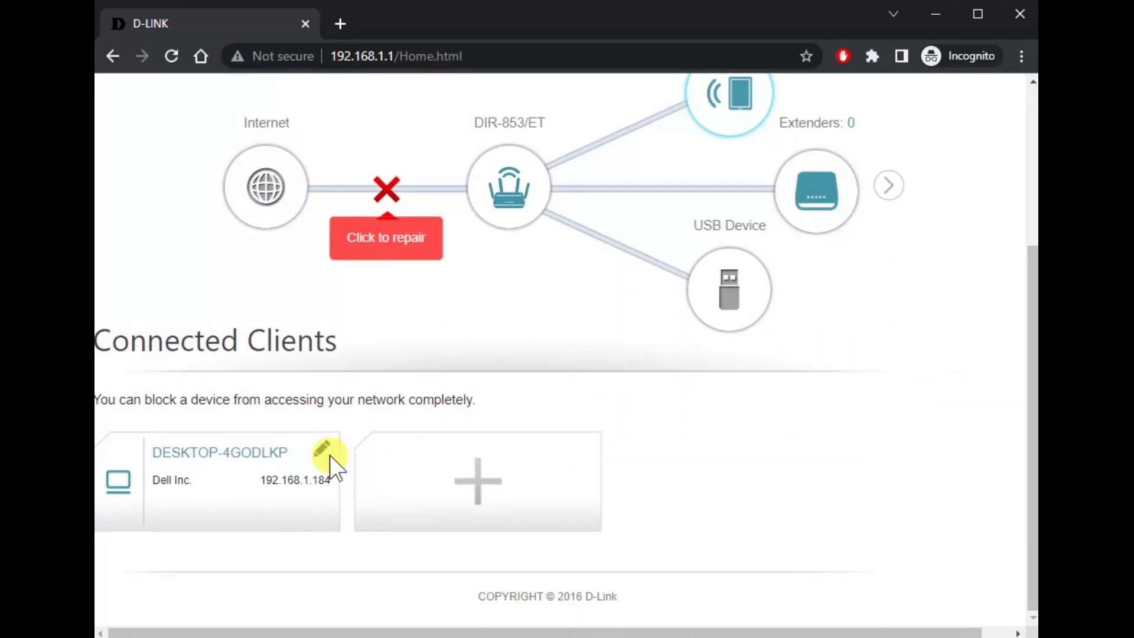
left_click(324, 450)
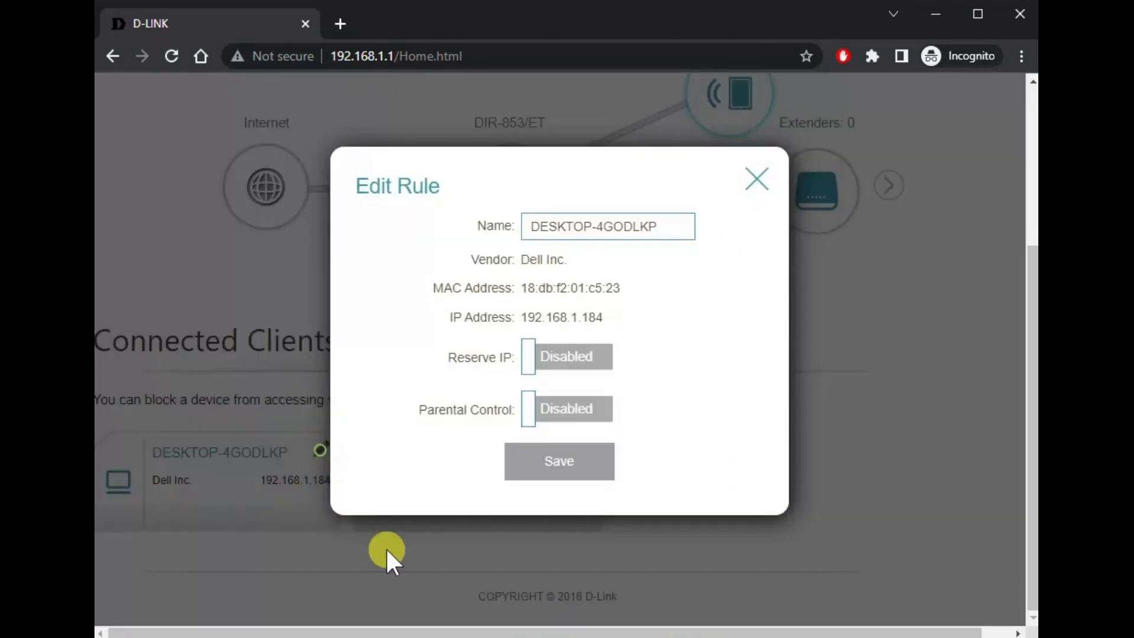
left_click(561, 419)
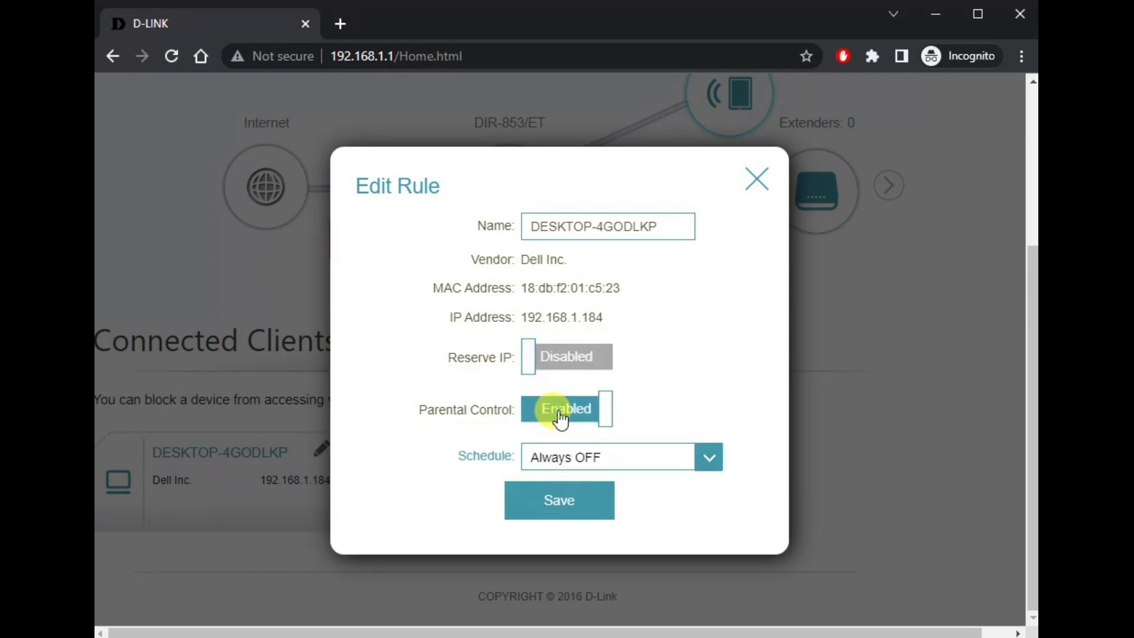
left_click(657, 469)
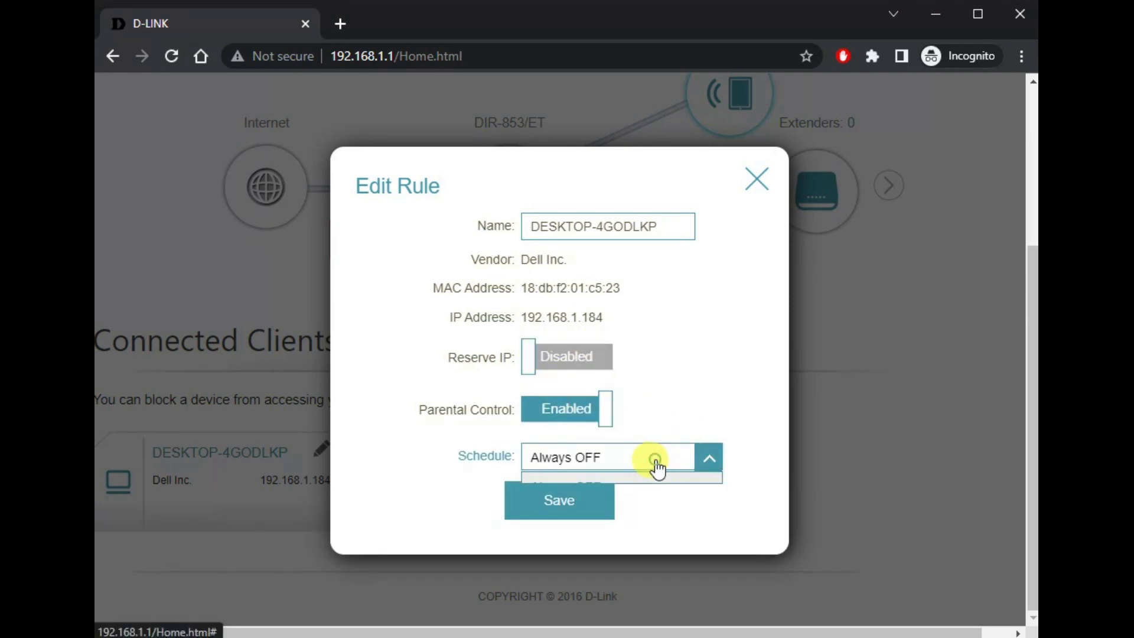
left_click(696, 409)
left_click(507, 465)
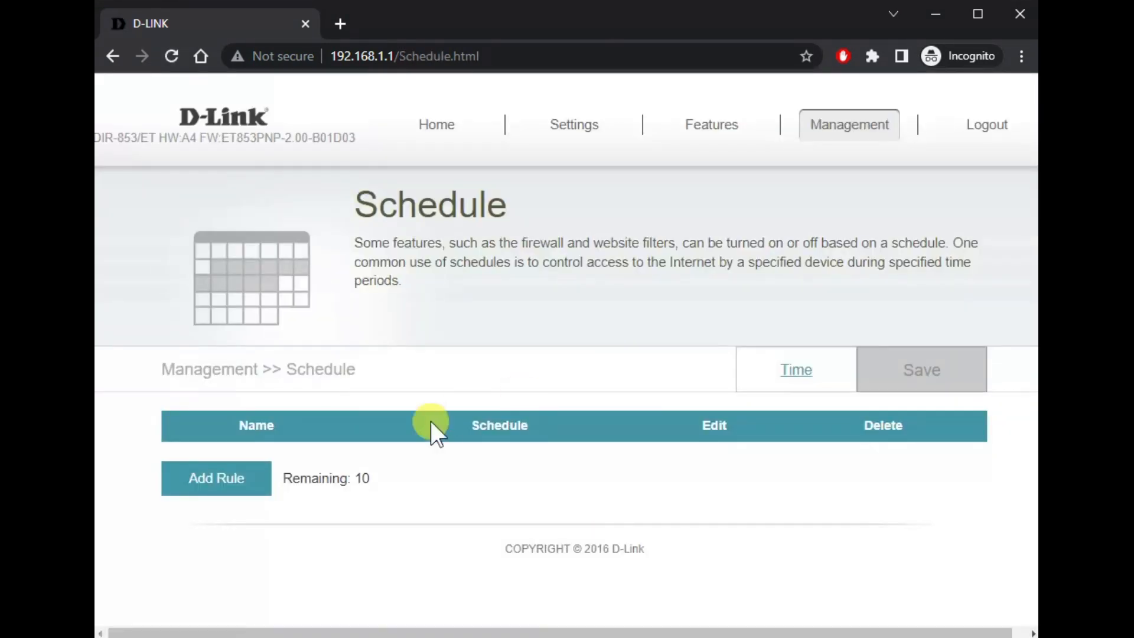
Step: Draft a schedule rule marking Monday hour 0, discard it, and go to Time settings
left_click(229, 495)
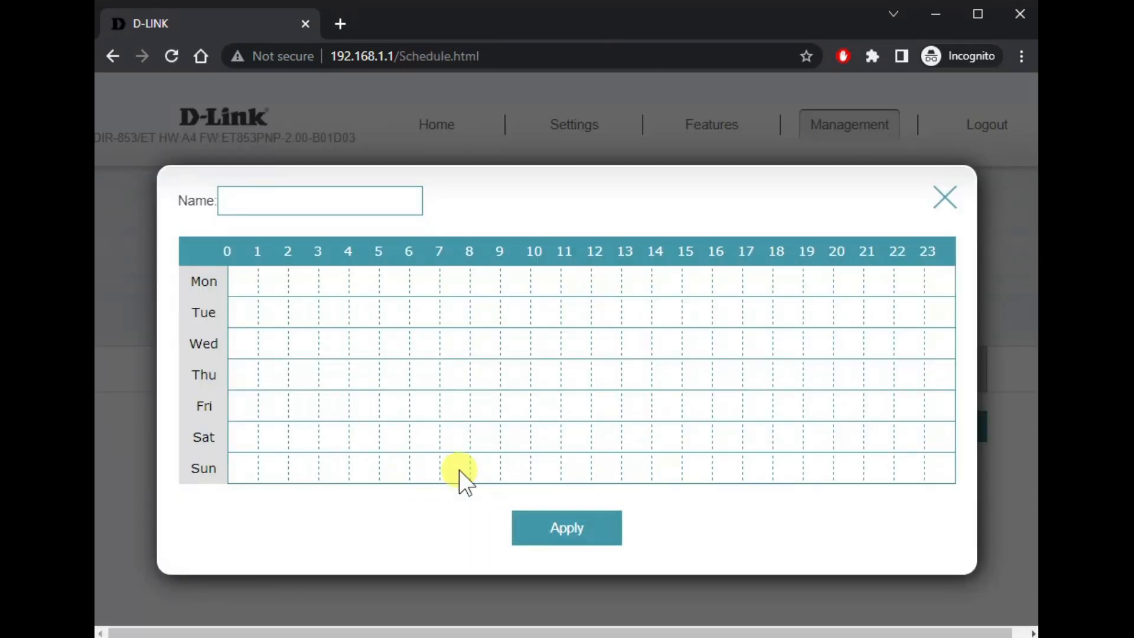
left_click_drag(246, 284, 141, 464)
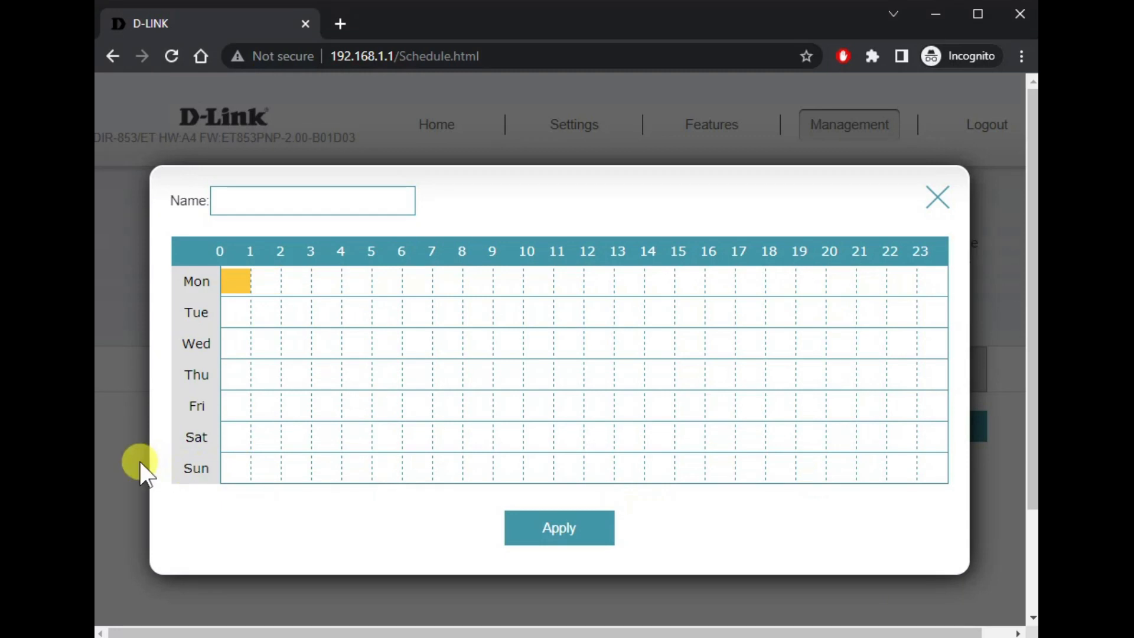
left_click(944, 197)
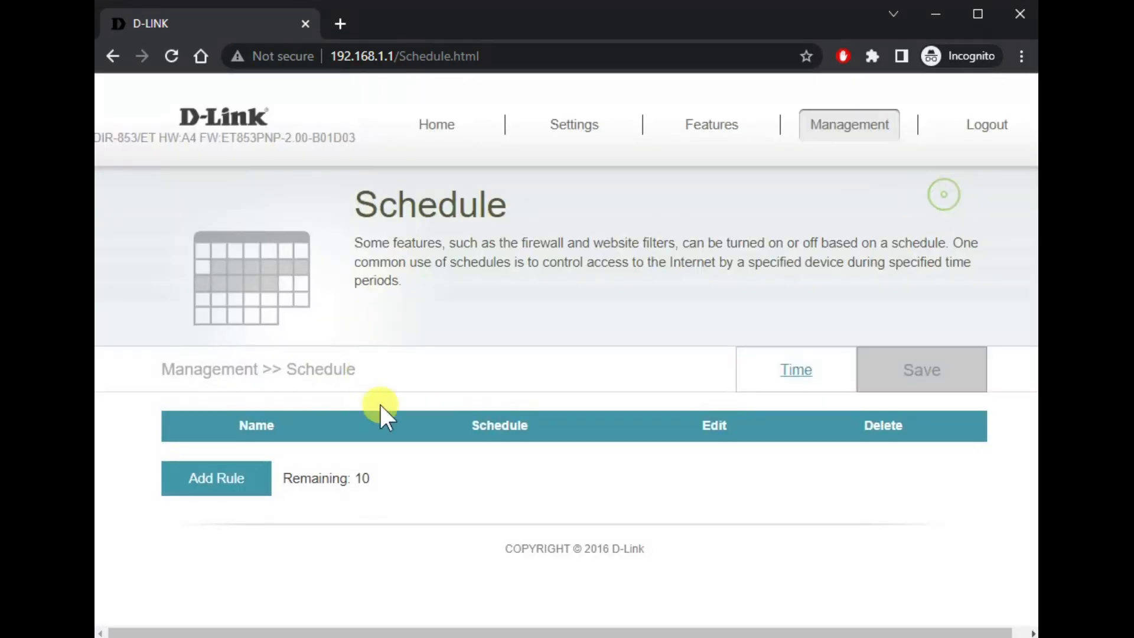
left_click(795, 378)
Step: From Home, view Connected Clients details and the Mesh Network view with 0 extenders
mouse_move(546, 134)
left_click(432, 129)
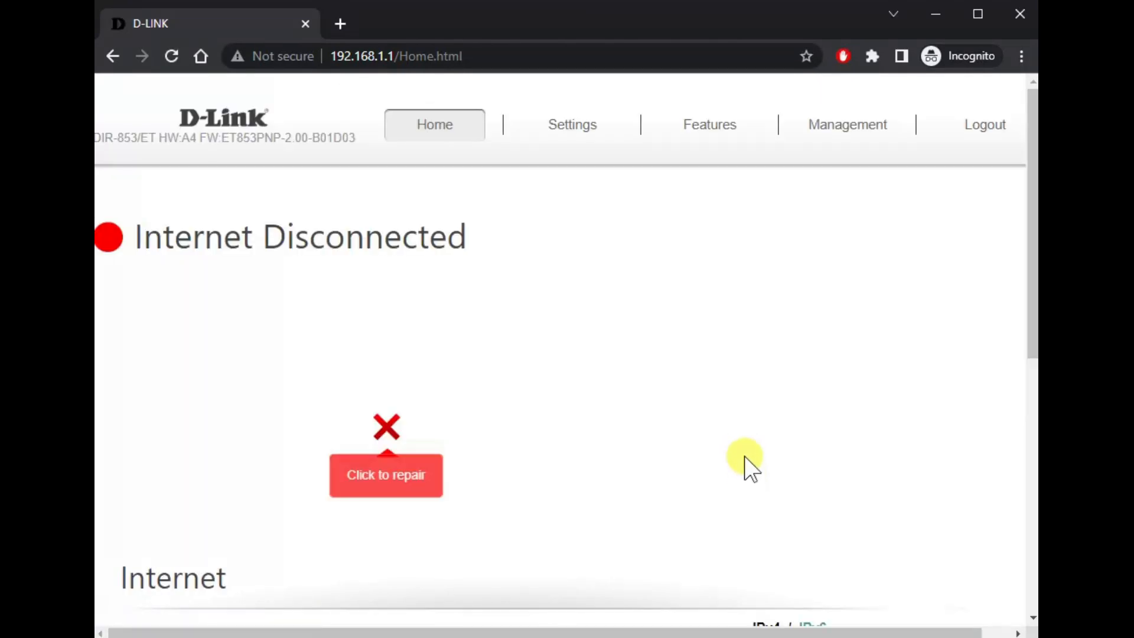
left_click(739, 340)
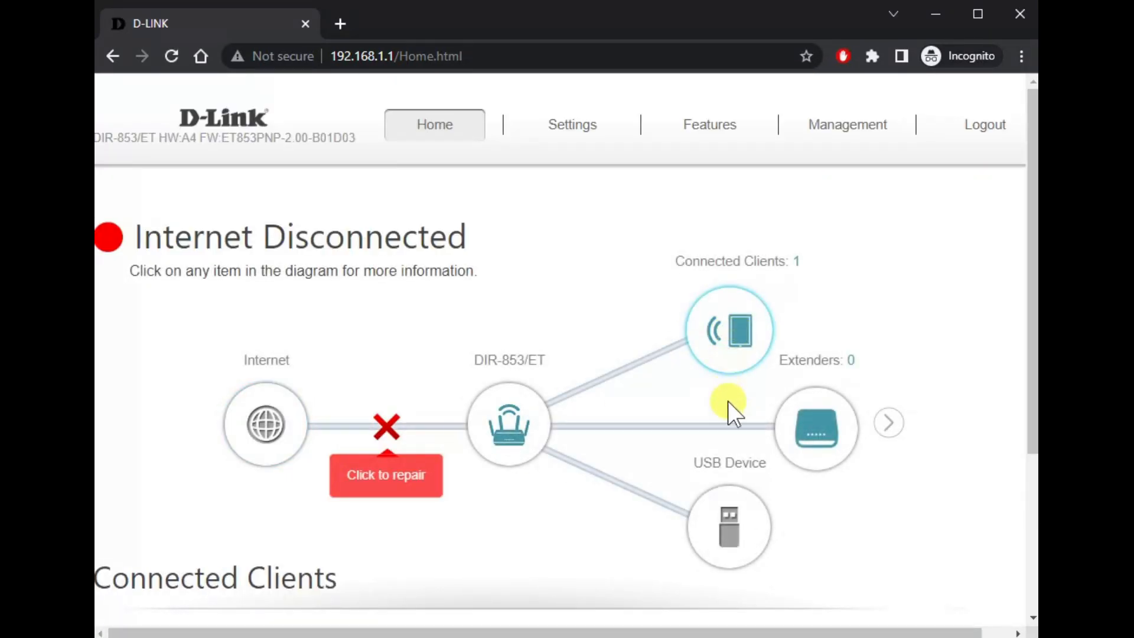
scroll(561, 431, "down", 4)
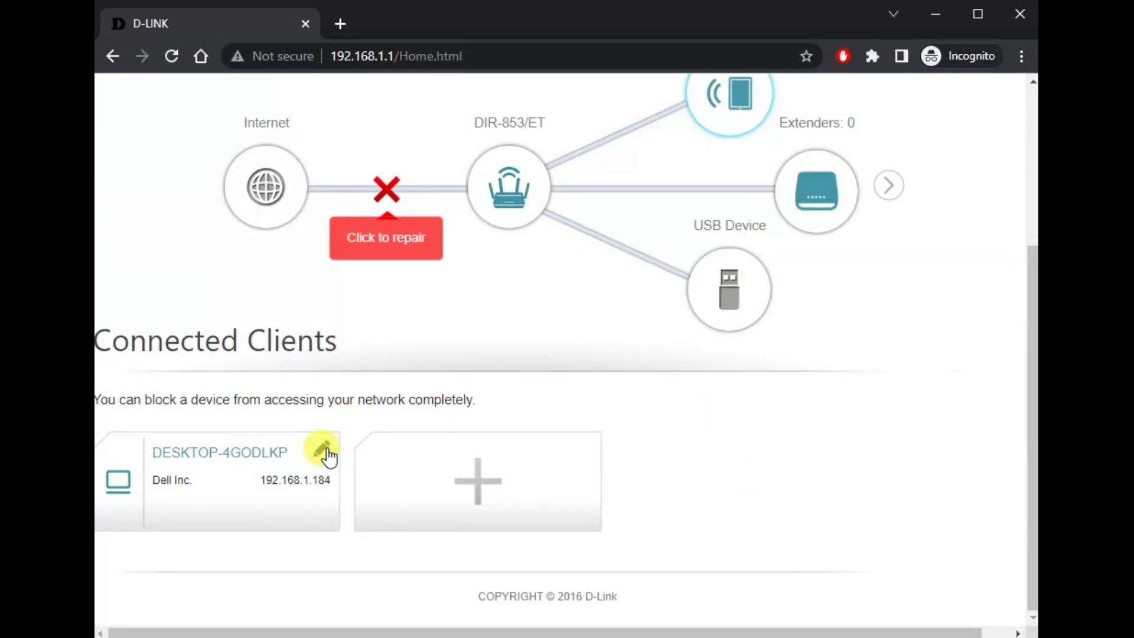
scroll(681, 522, "up", 4)
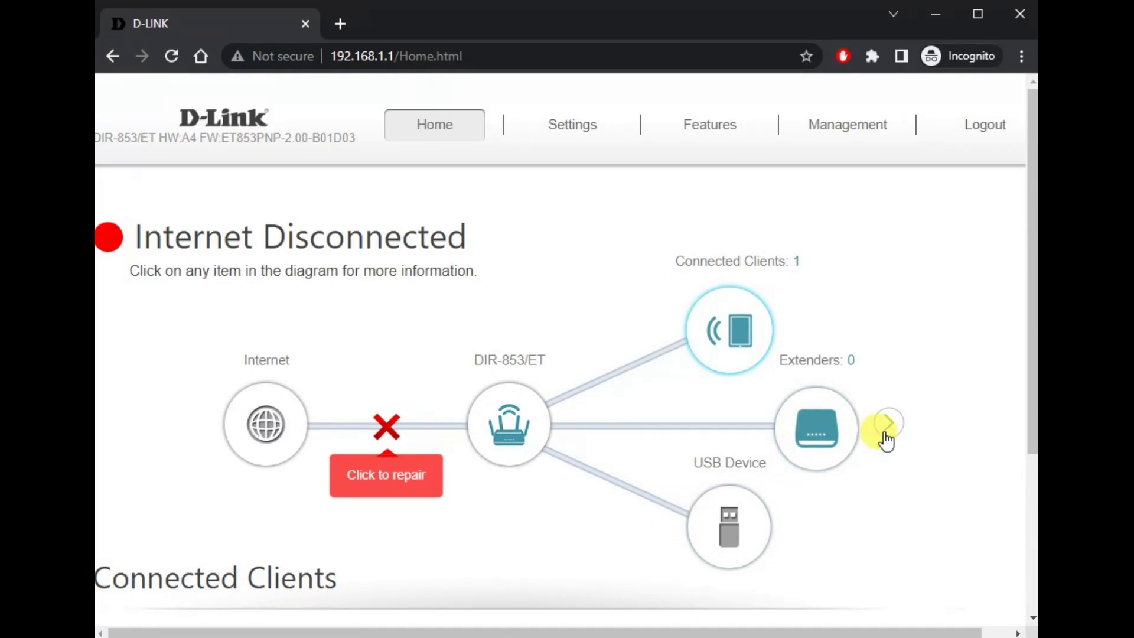
left_click(884, 434)
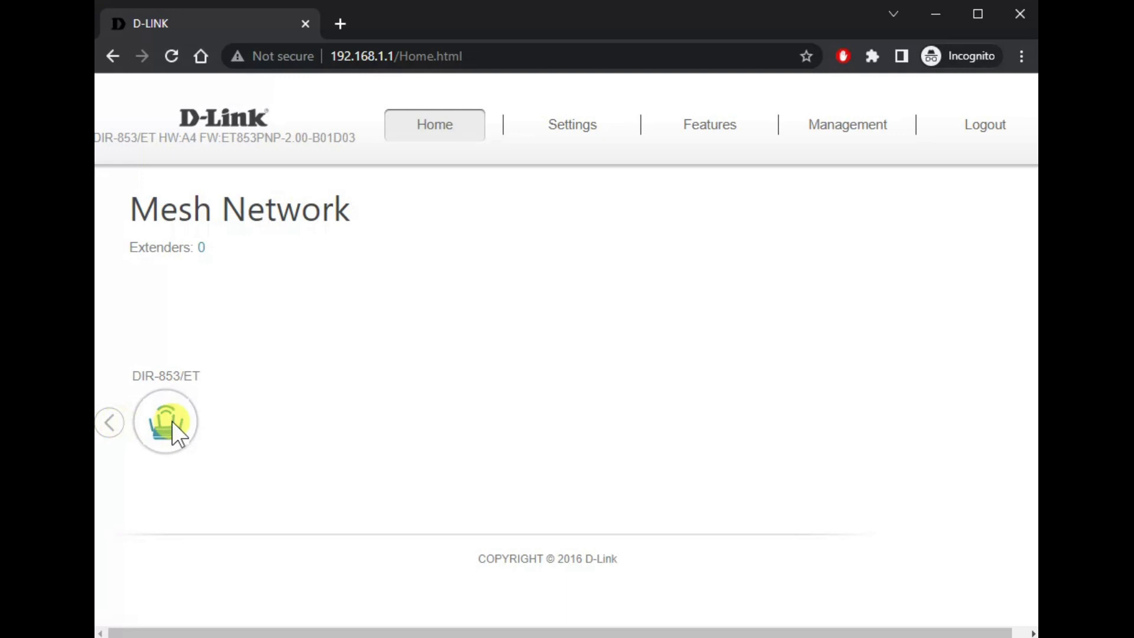
left_click(104, 426)
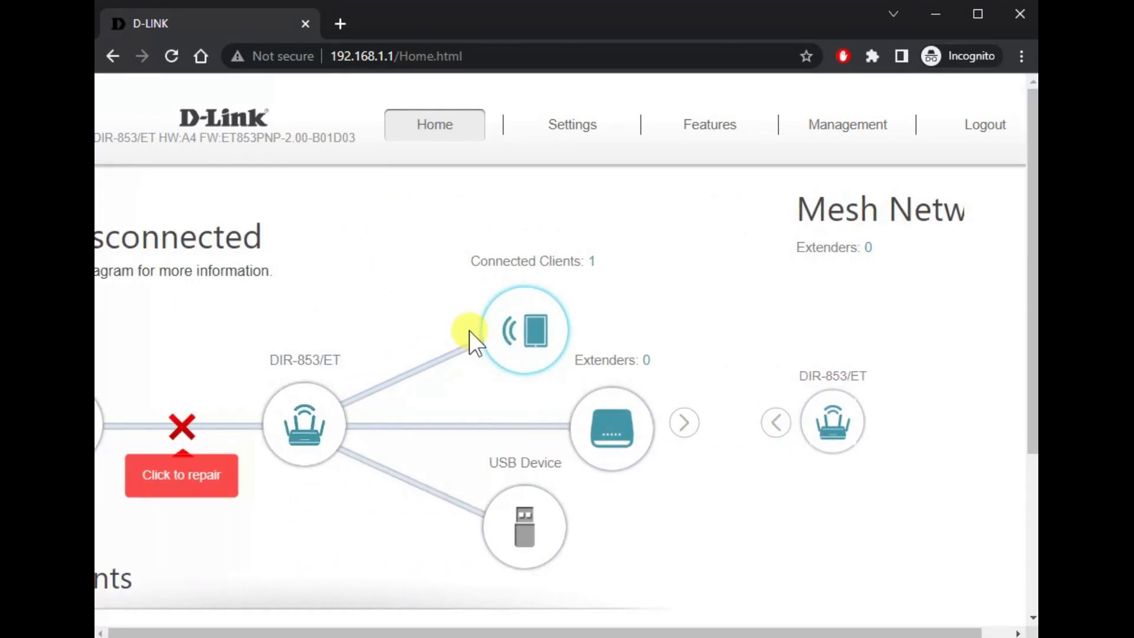
mouse_move(585, 126)
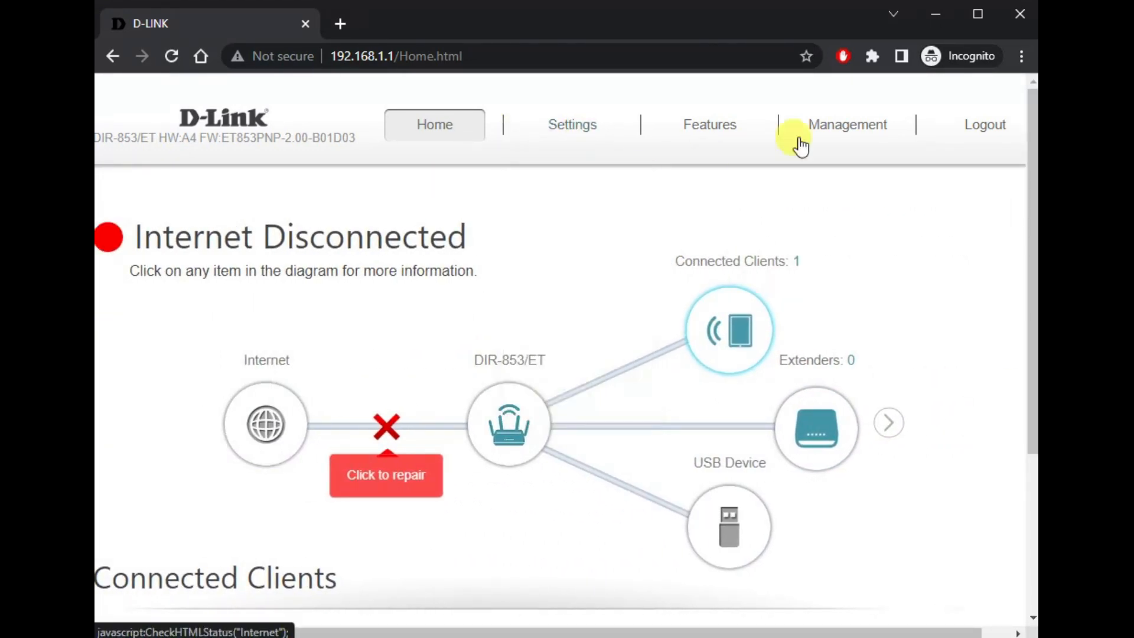
Step: Log out to the 192.168.1.1 login page with an empty admin password field
left_click(980, 135)
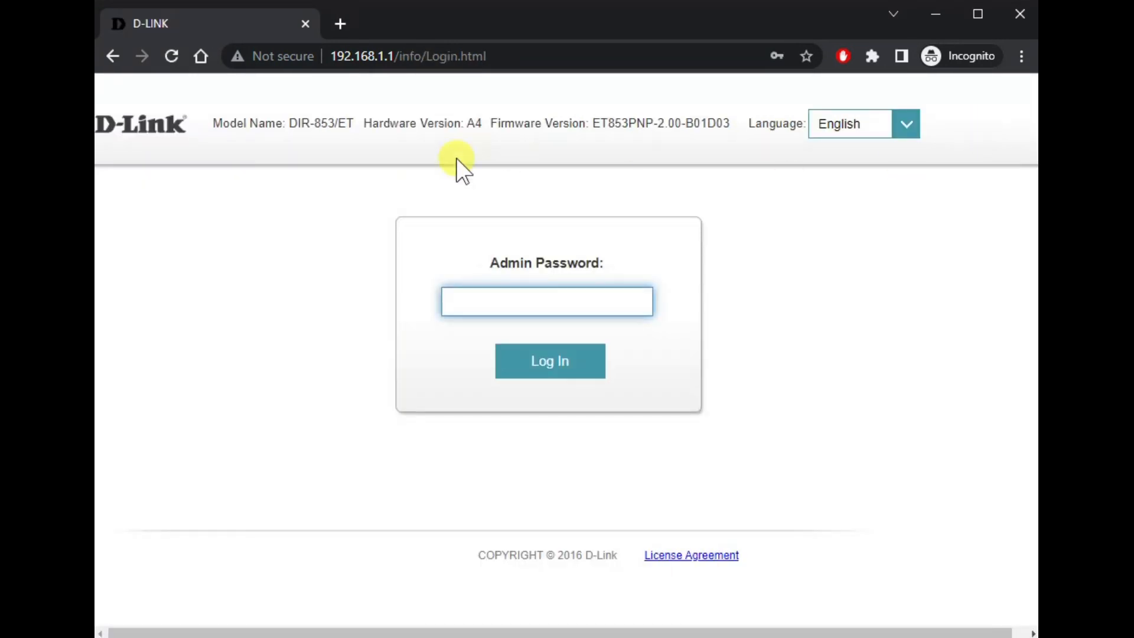
left_click_drag(211, 127, 609, 122)
left_click(927, 270)
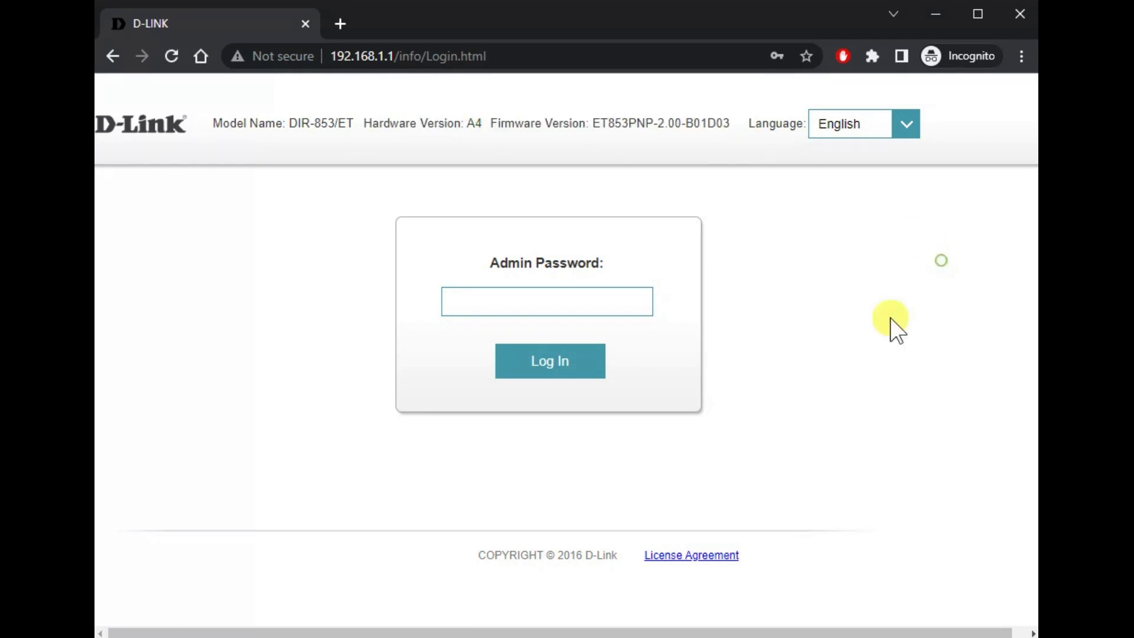